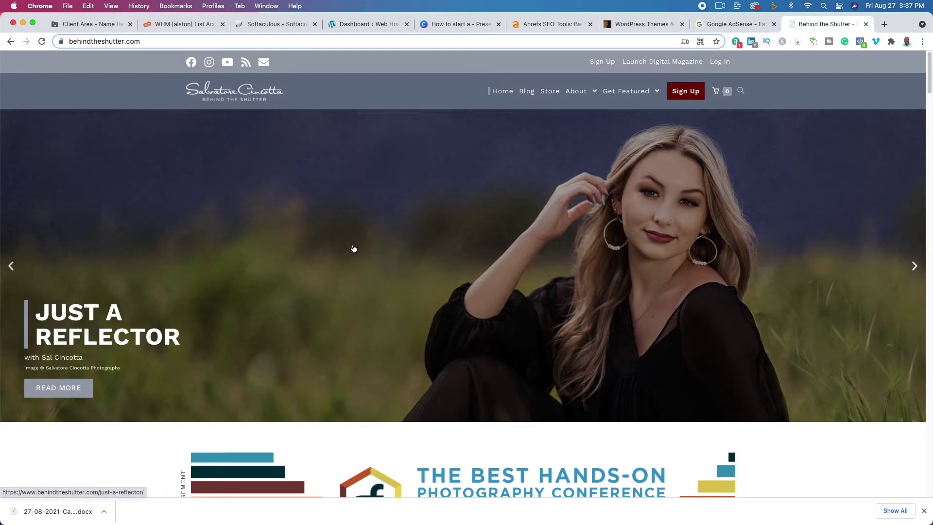
- Scroll down the Behind the Shutter homepage to the August 2021 Lighting Edition articles
scroll(379, 290, down, 15)
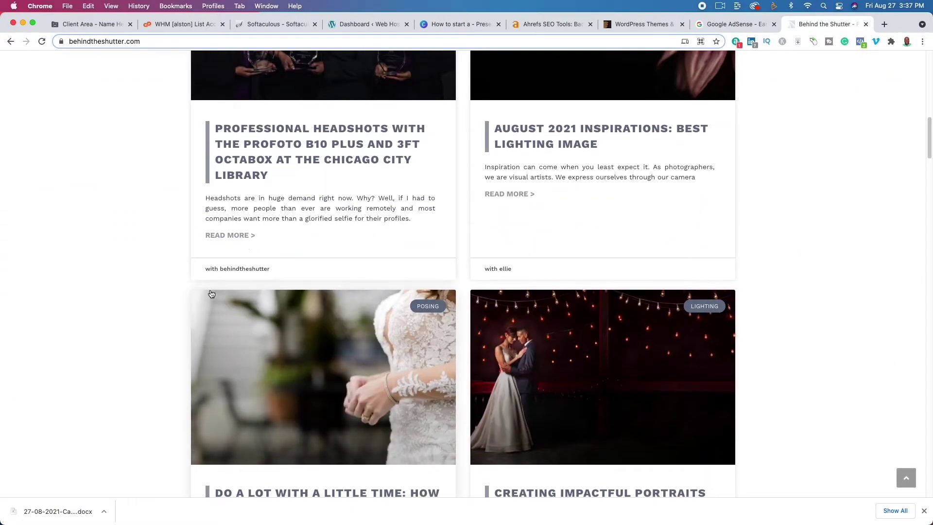
scroll(192, 268, up, 2)
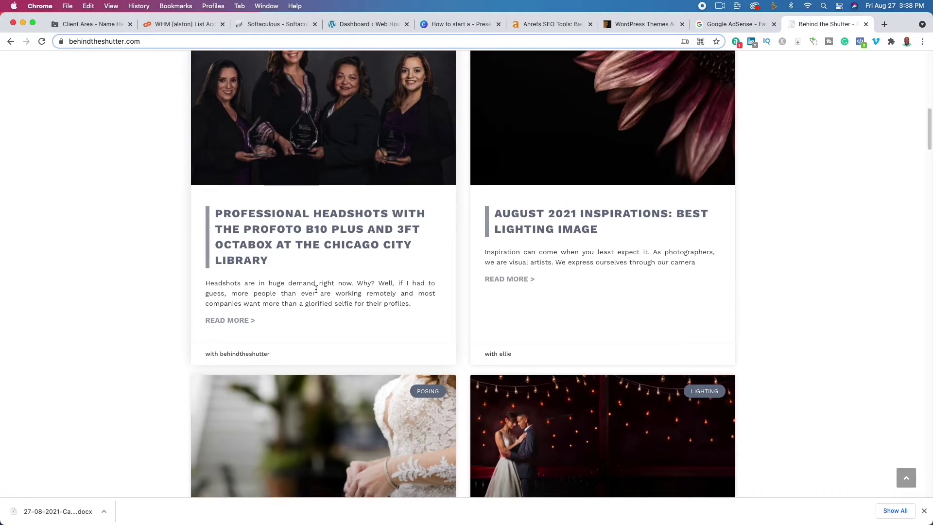
scroll(517, 319, down, 5)
scroll(518, 318, down, 3)
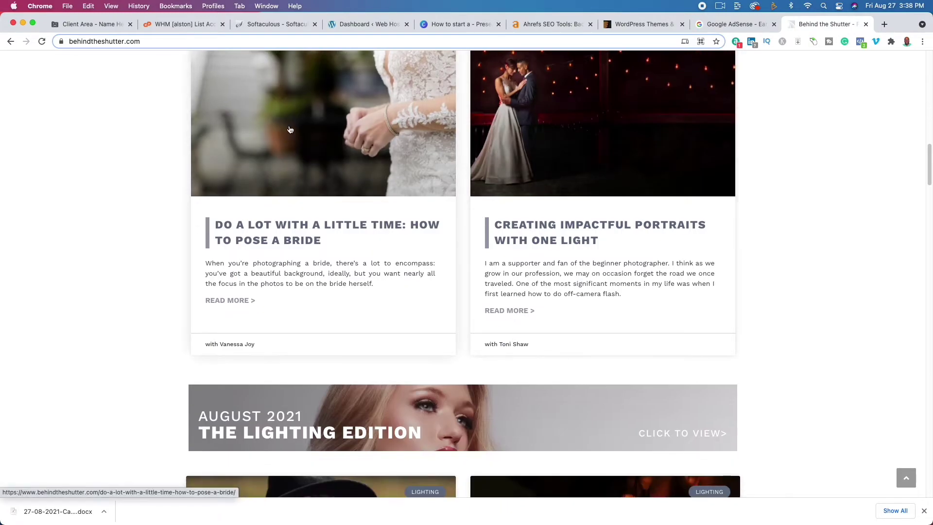
scroll(648, 314, down, 7)
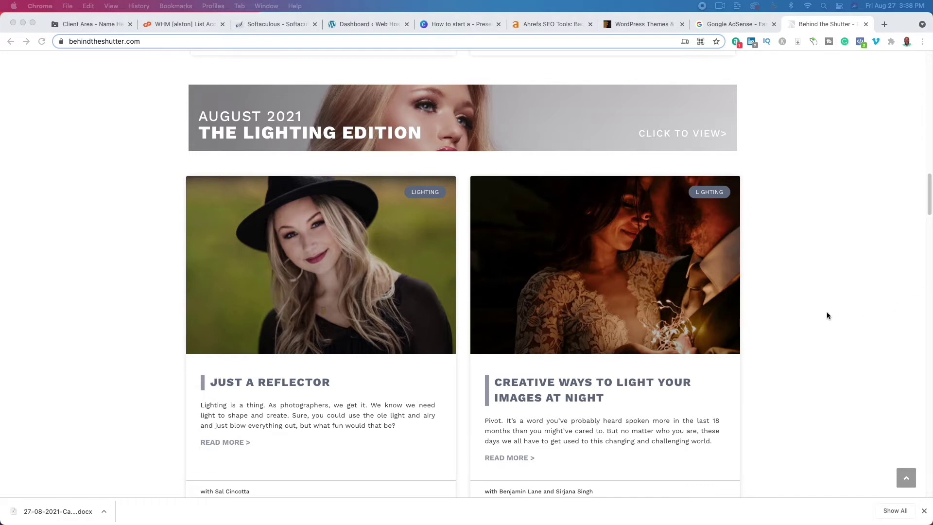
- Sign in to Ahrefs and research 'photography' in Keywords Explorer (KD 92, 139K volume)
click(530, 24)
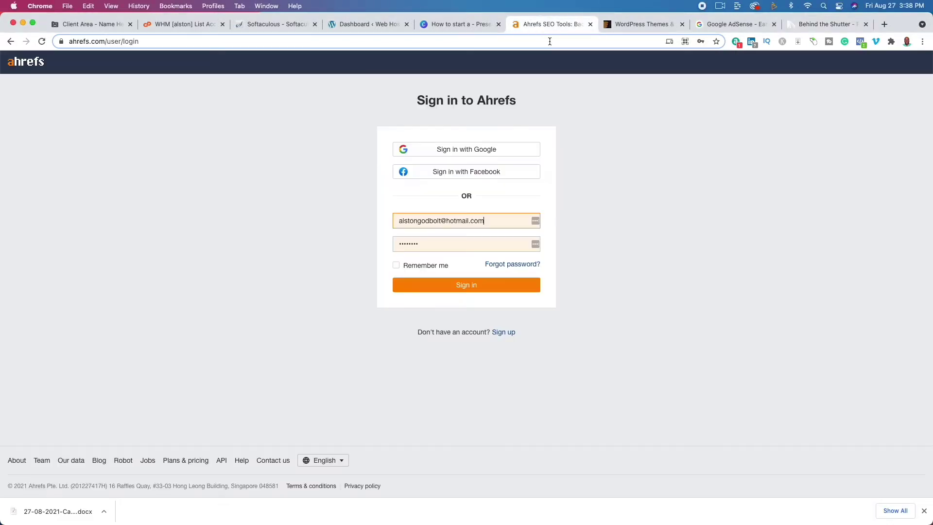
click(512, 283)
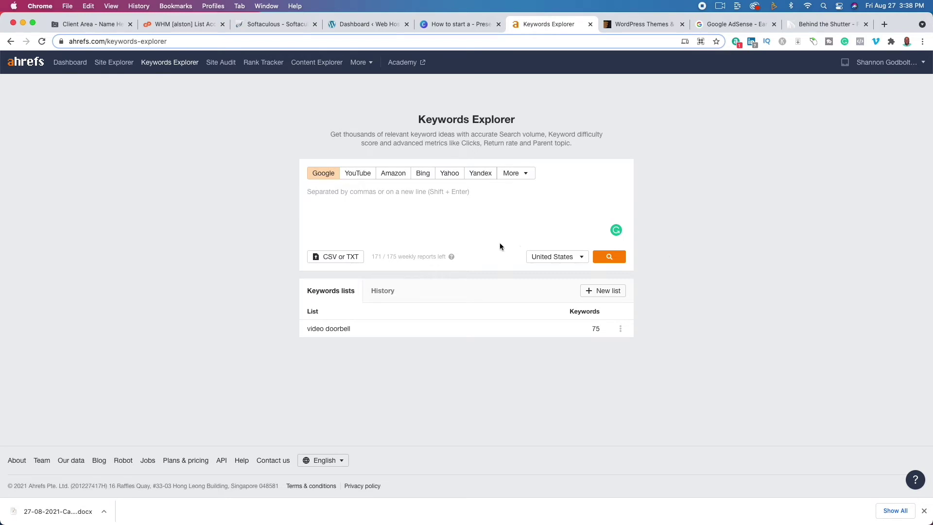
click(482, 221)
text(photography)
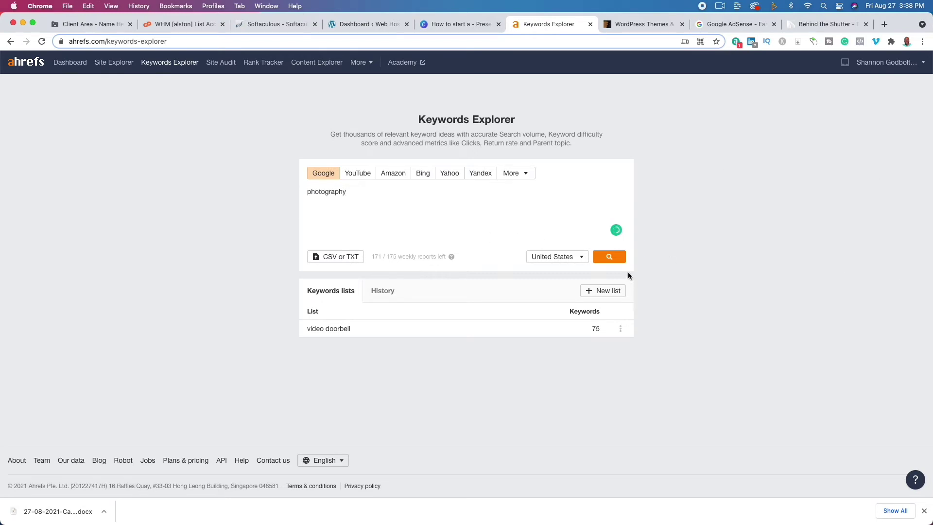
click(609, 257)
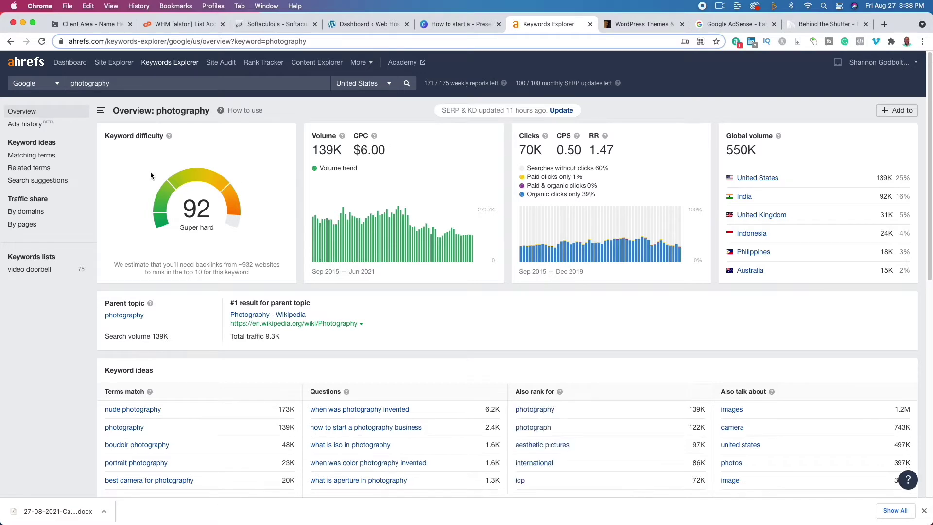
- List matching terms for 'photography' and copy the 'landscape photography' keyword
click(47, 154)
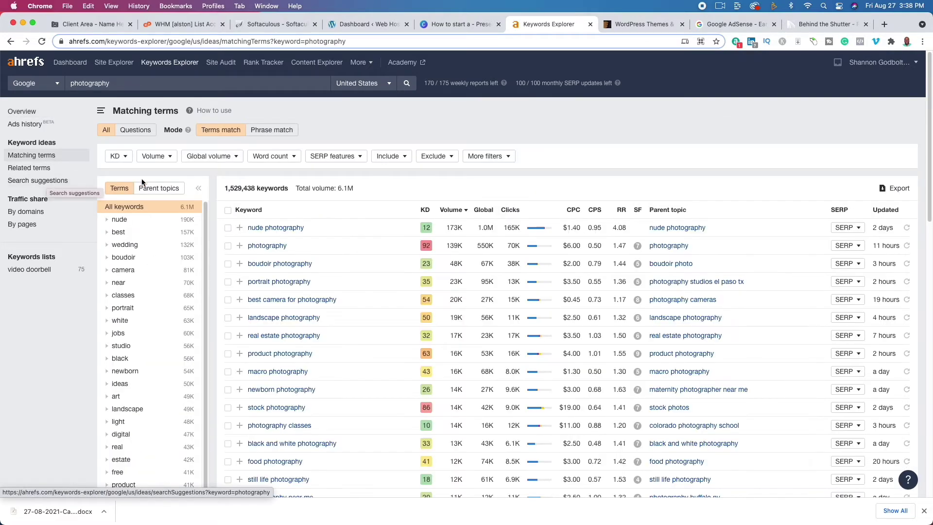
mouse_move(553, 251)
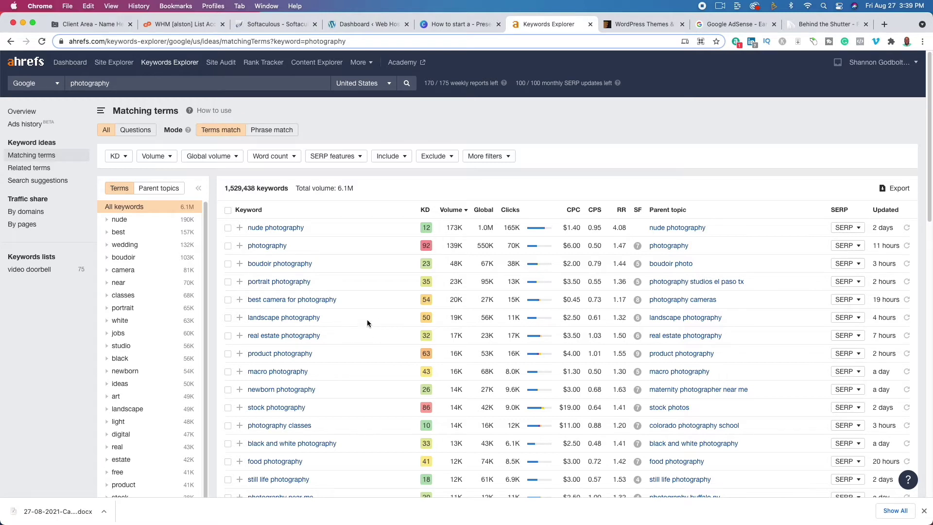
drag(326, 317, 247, 318)
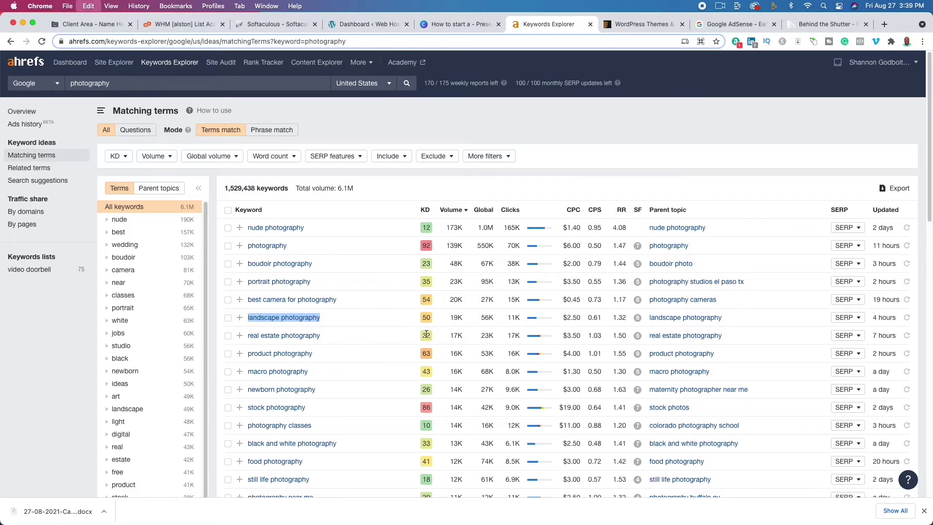
key(super+c)
- Replace the search keyword with 'landscape photography' and run the search
click(195, 84)
key(super+v)
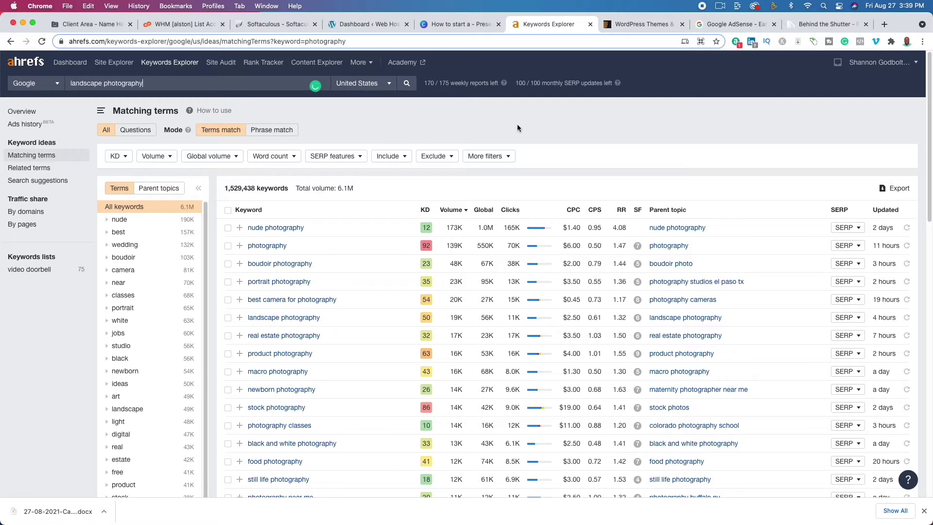
key(Return)
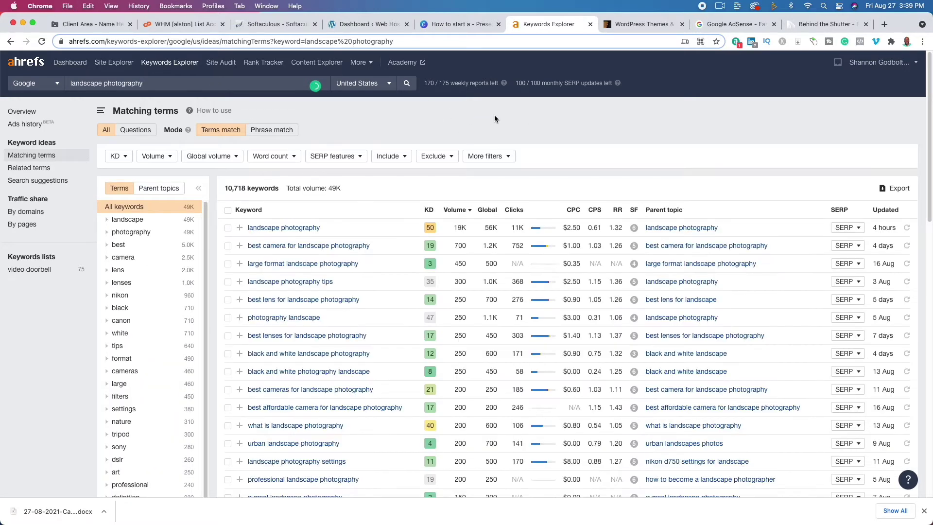
- Check the landscape photography overview, then browse its 10,718 matching terms
click(22, 113)
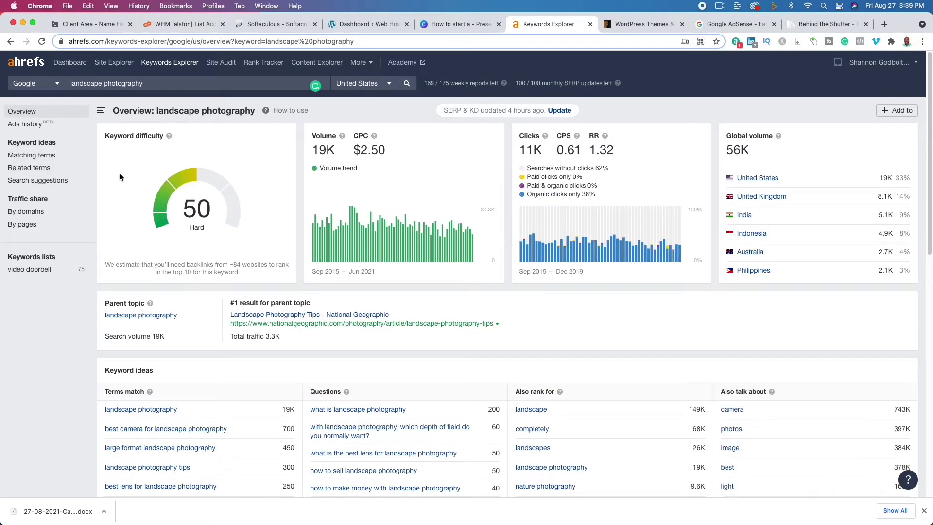
click(42, 155)
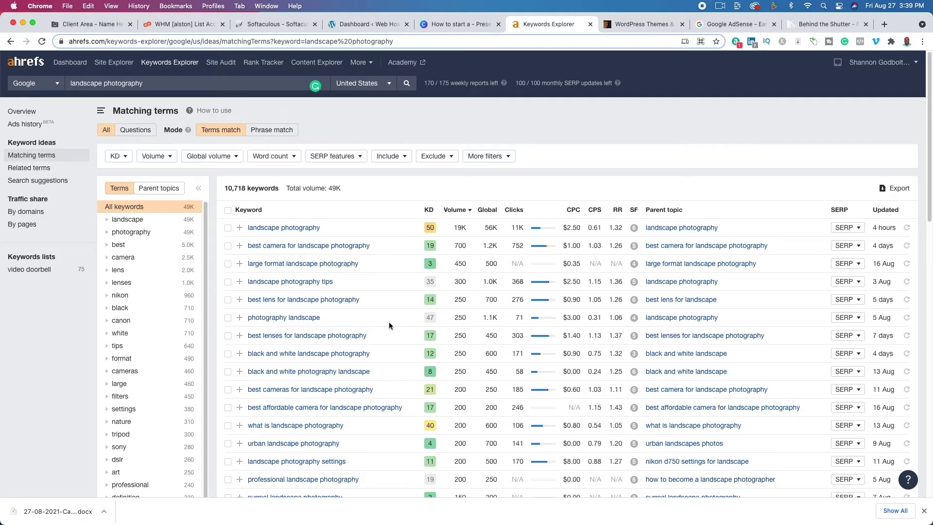
scroll(380, 324, down, 5)
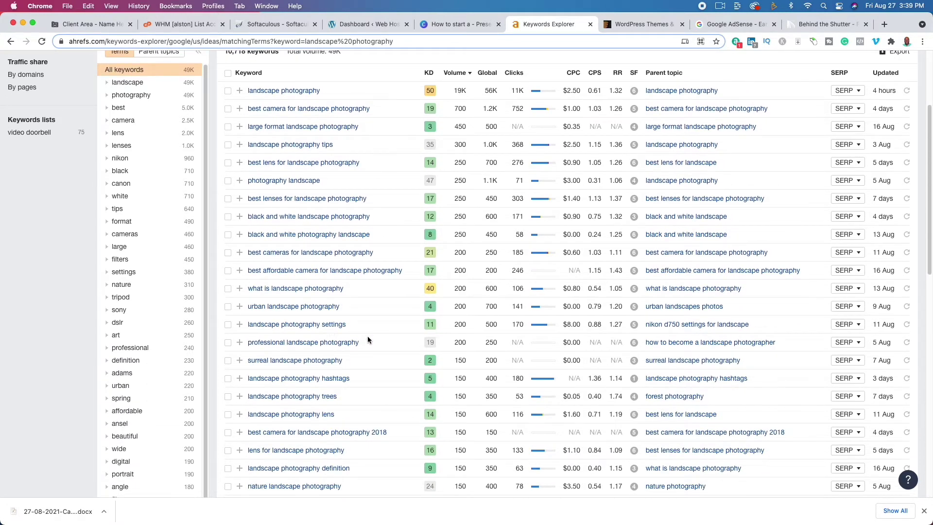
scroll(369, 336, up, 5)
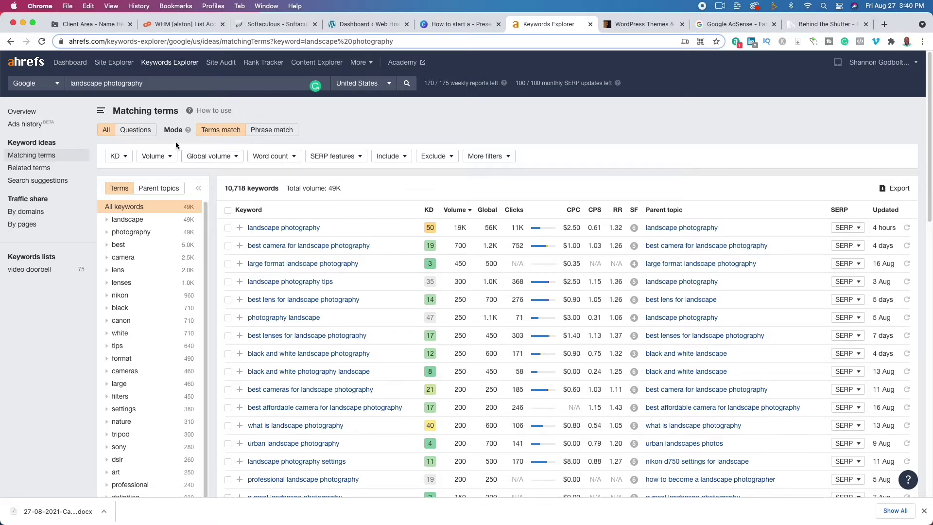
- Filter landscape photography ideas to Questions, then switch to the Canva 'Steps' slide
click(135, 129)
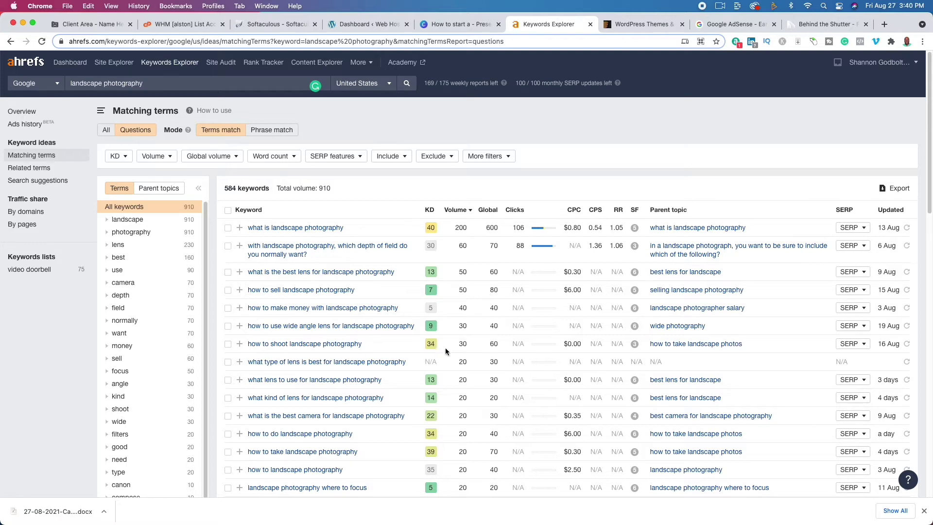
scroll(435, 355, down, 1)
scroll(435, 358, up, 1)
click(447, 25)
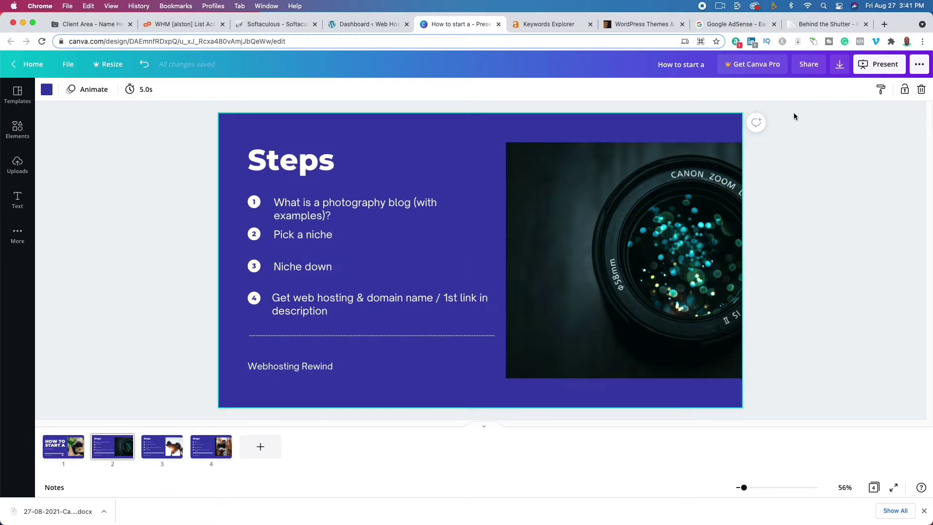
click(832, 25)
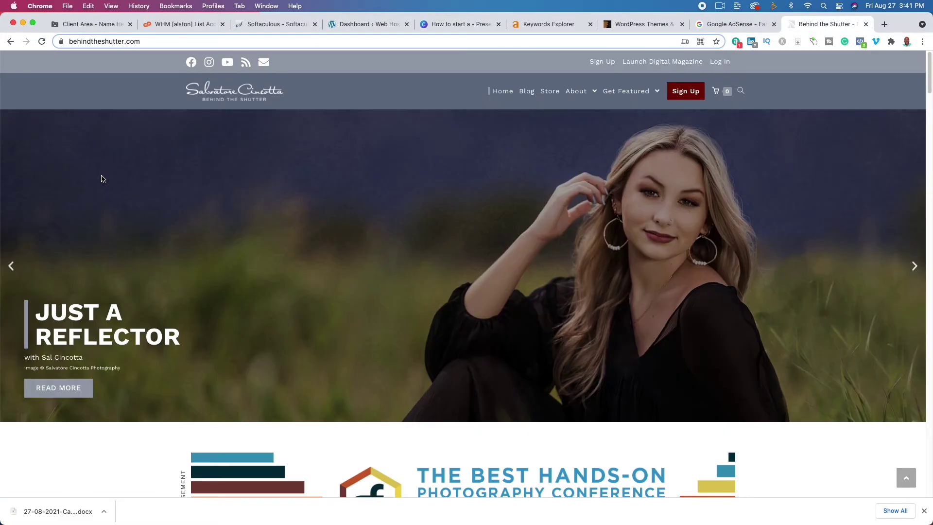
scroll(101, 179, up, 15)
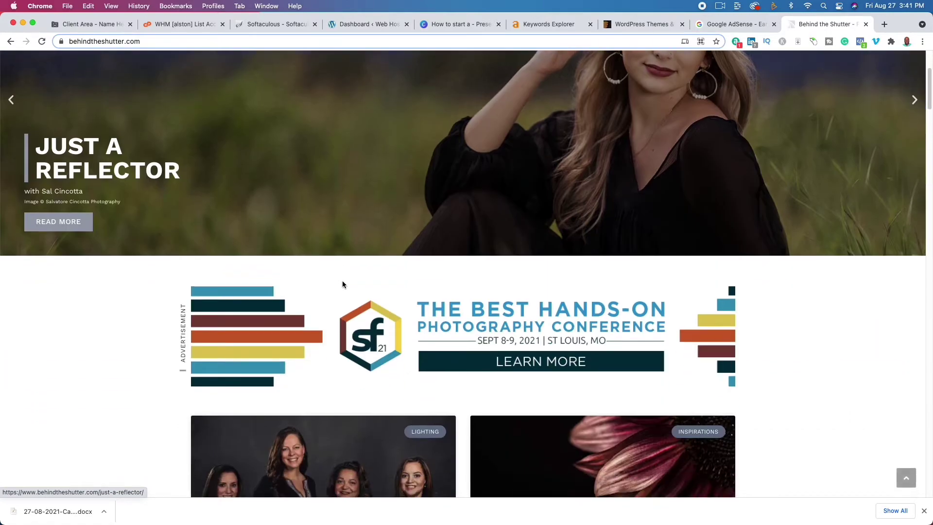
scroll(343, 285, down, 3)
scroll(343, 284, up, 7)
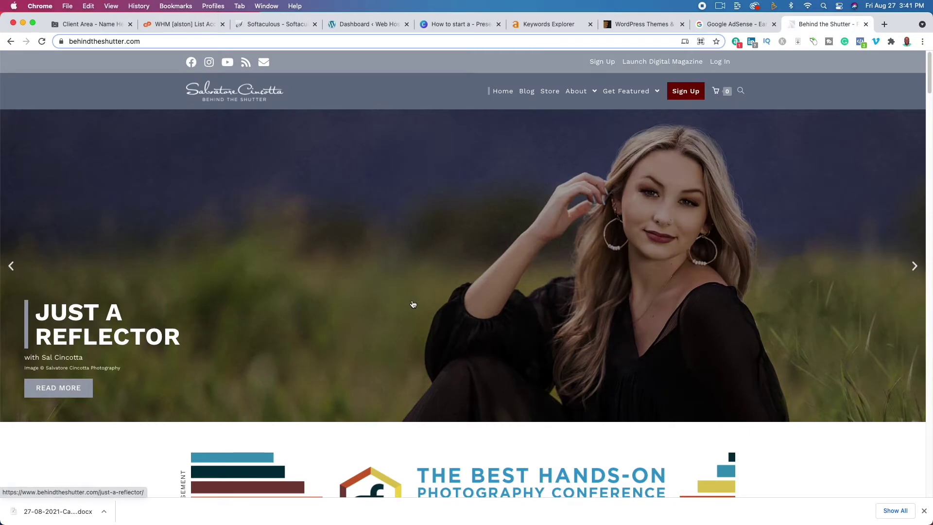
scroll(413, 304, down, 2)
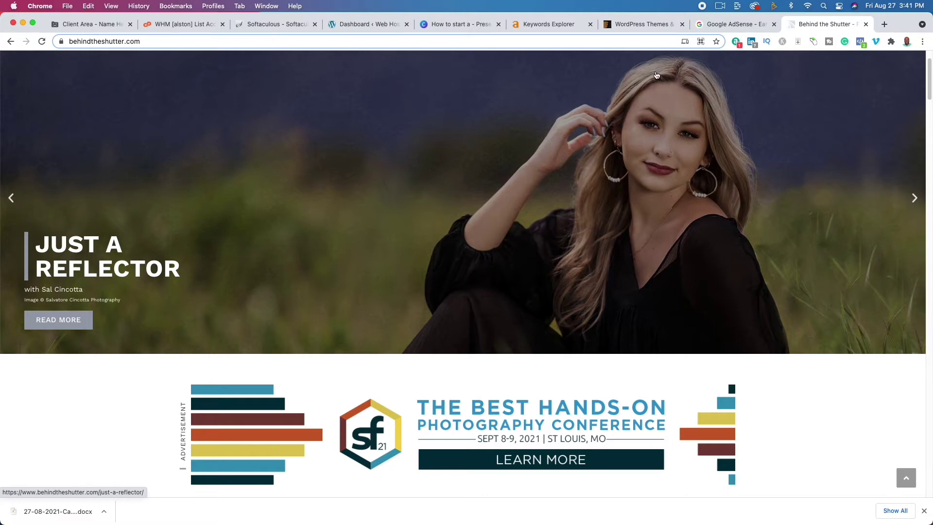
click(459, 25)
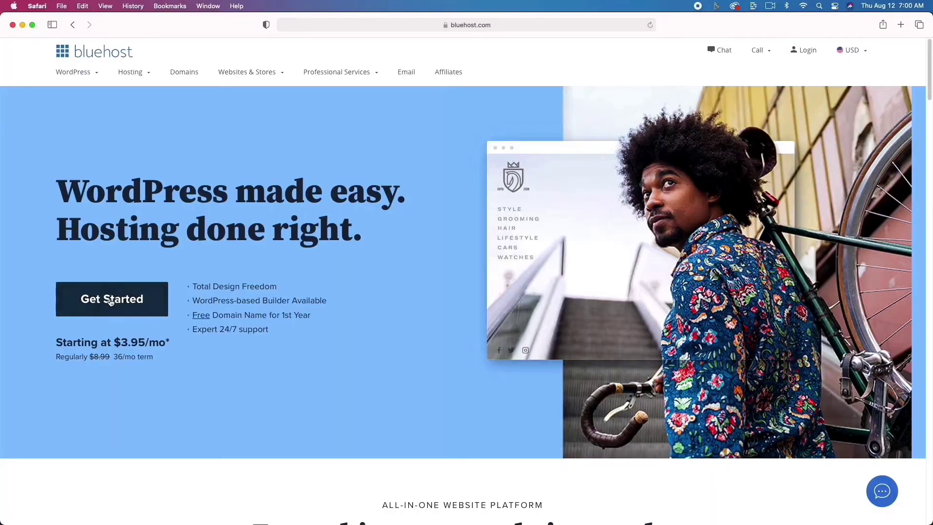
- Select the Bluehost BASIC plan at $3.95/mo on the 36-month term
click(110, 302)
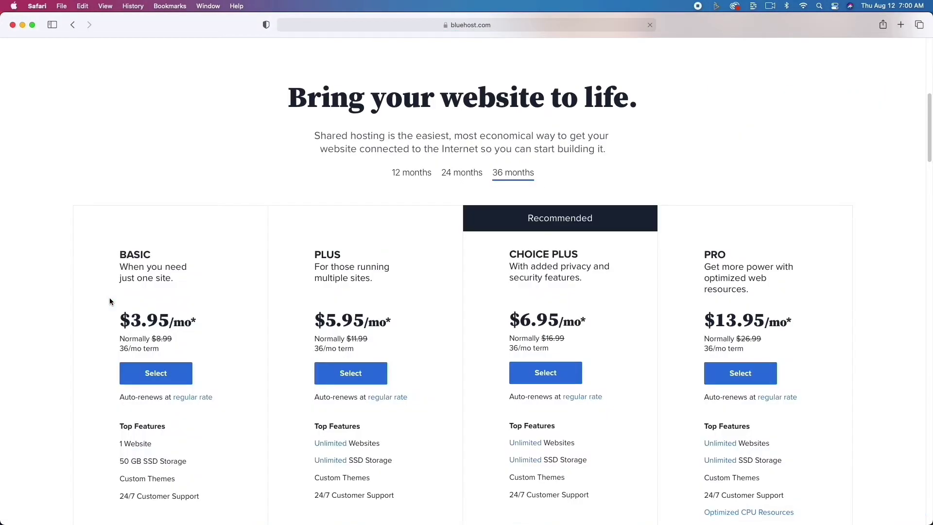
scroll(110, 301, down, 4)
scroll(110, 301, down, 9)
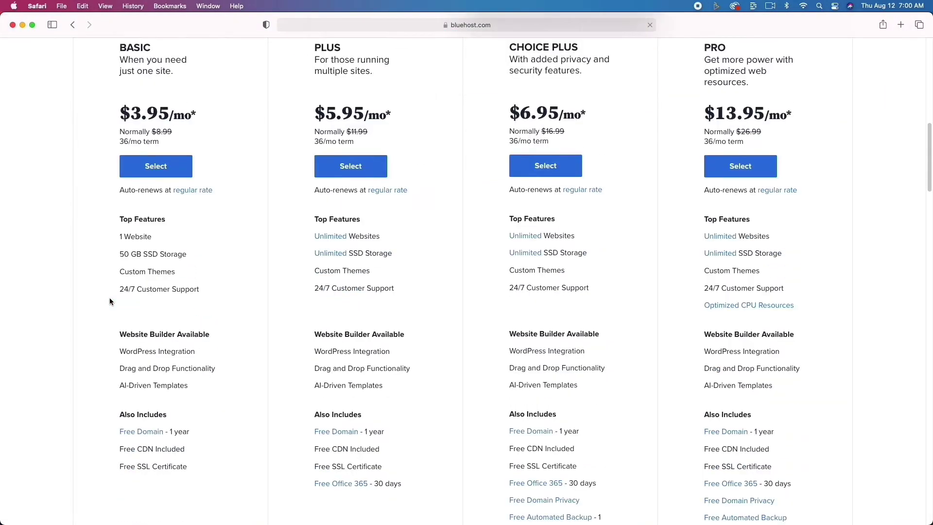
scroll(109, 302, up, 8)
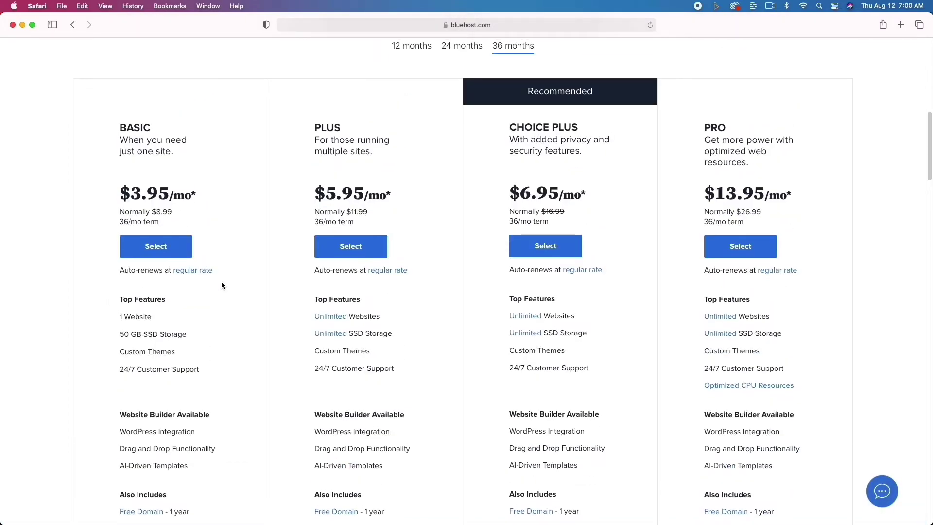
click(173, 243)
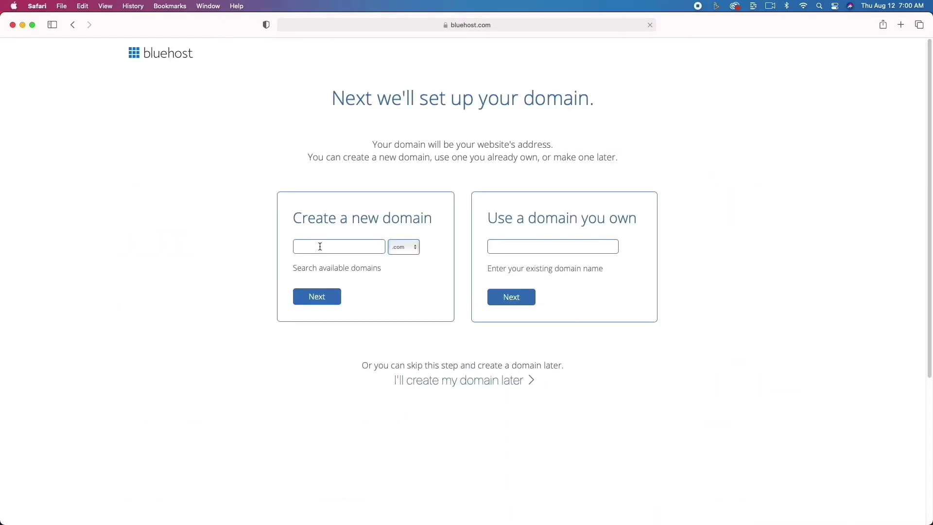
- Check availability of the new domain webhostingreview.com
click(320, 246)
text(webhostingreview)
click(335, 296)
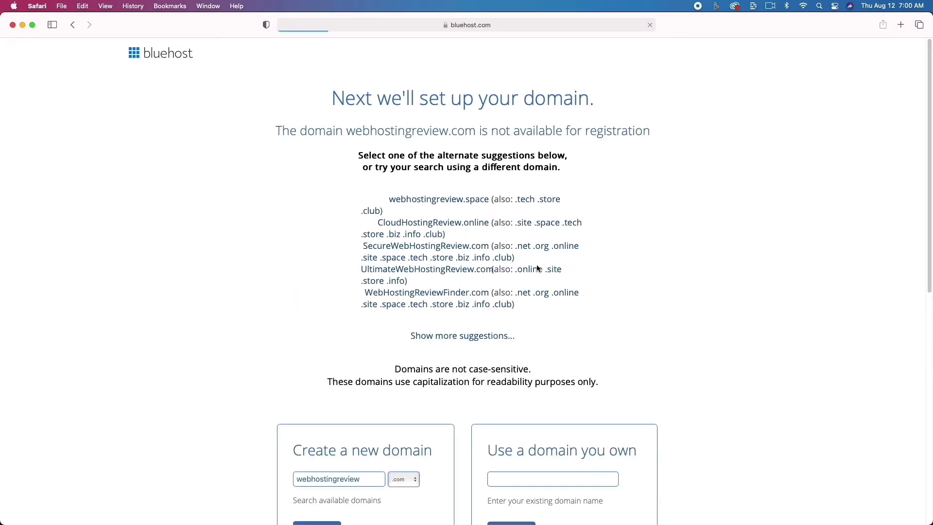
- Change the domain to webhostingrewinds.com and submit it
scroll(397, 330, down, 4)
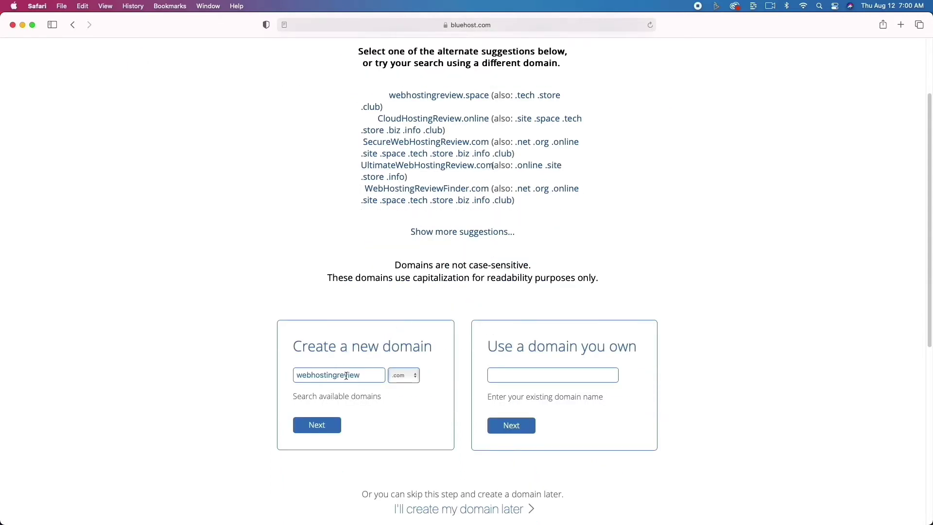
drag(344, 377, 360, 376)
text(winds)
click(324, 423)
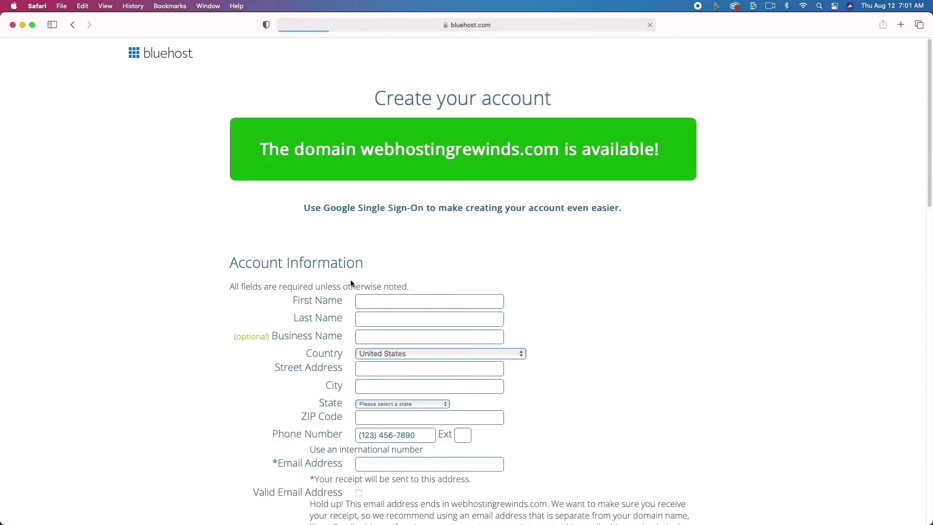
- Review the signup form's Account, Package and Payment sections, totalling $225.84
scroll(215, 280, down, 5)
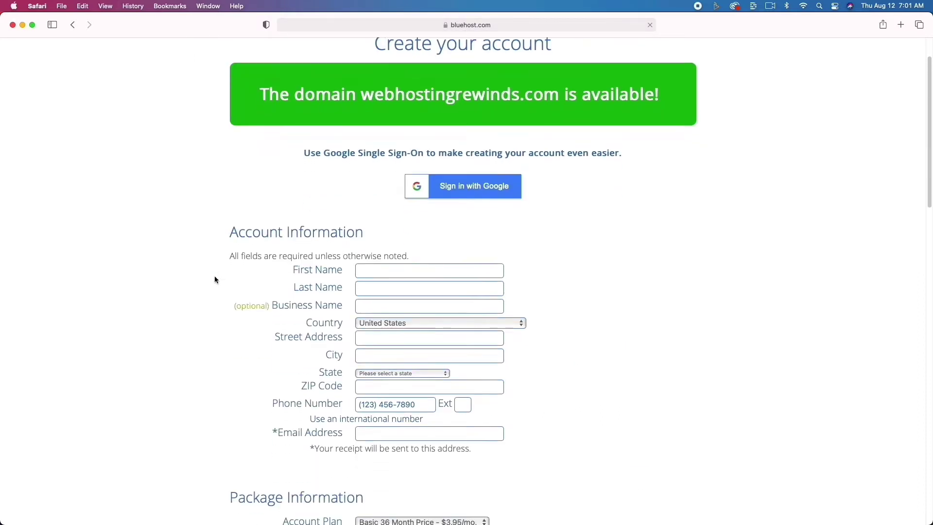
scroll(215, 280, down, 1)
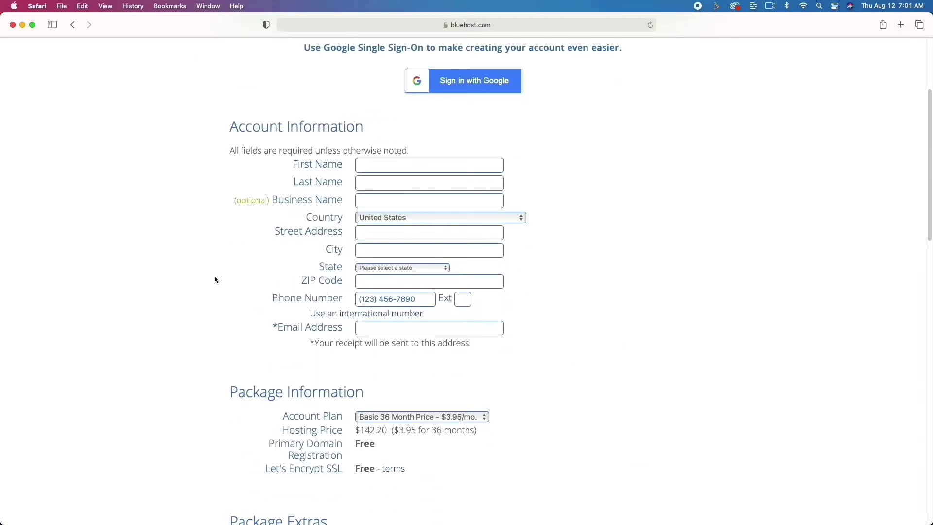
scroll(215, 280, down, 7)
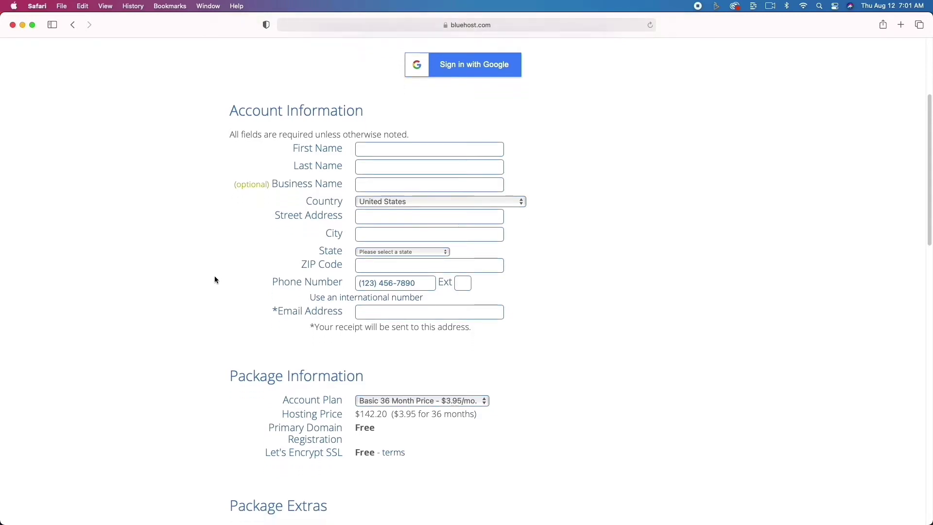
scroll(215, 280, down, 5)
scroll(215, 280, up, 15)
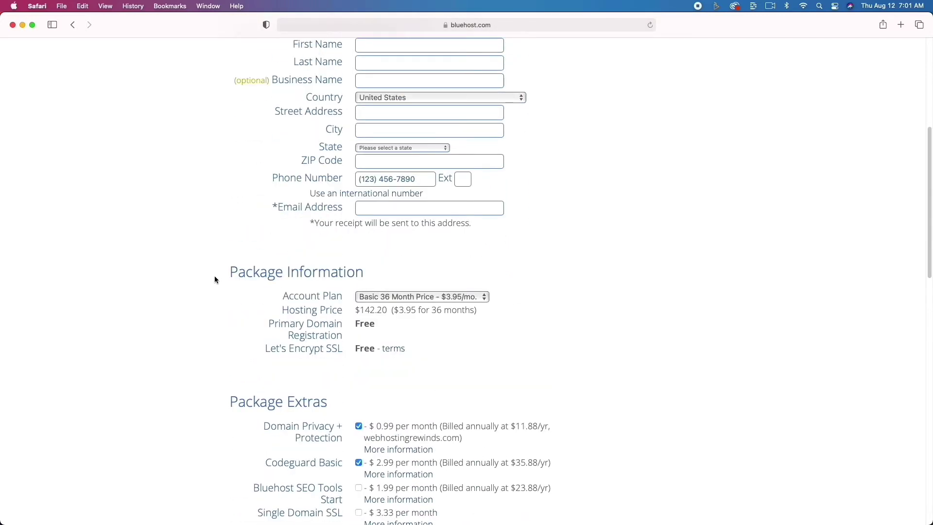
scroll(215, 280, down, 5)
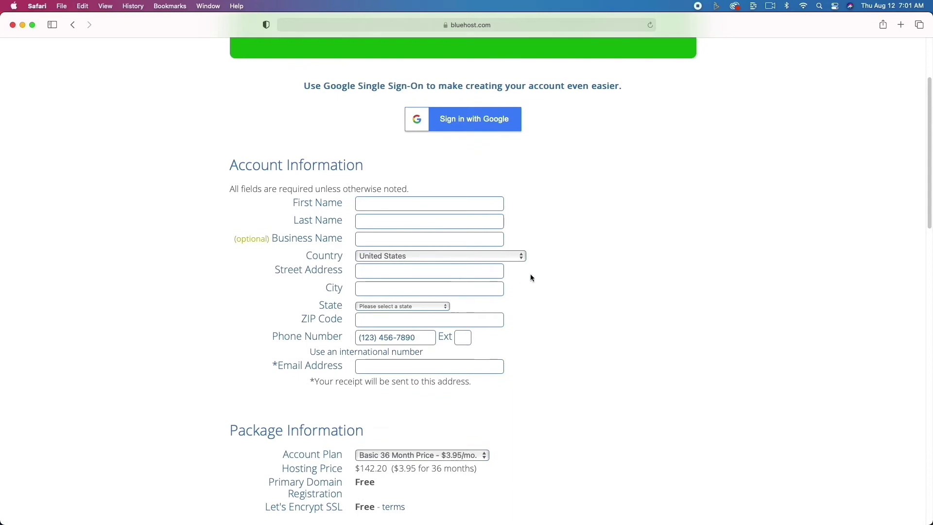
scroll(558, 334, down, 10)
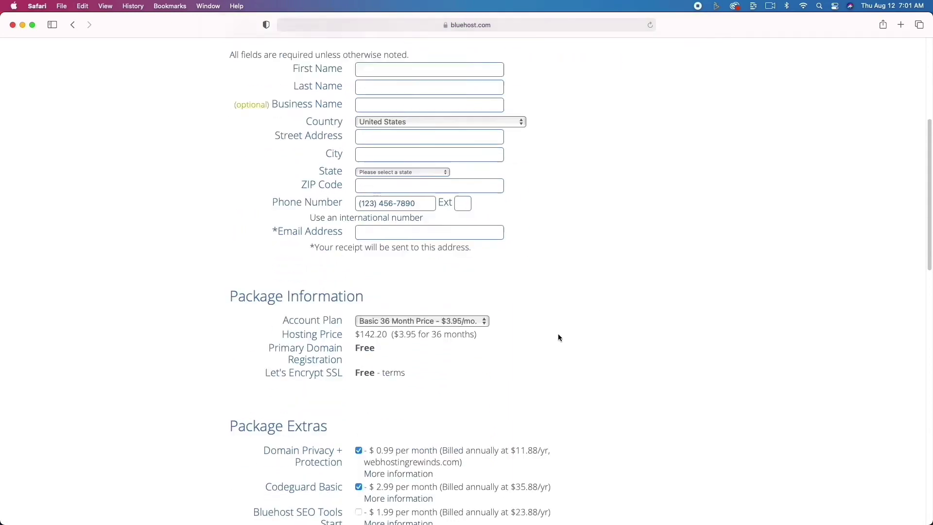
scroll(558, 337, down, 4)
scroll(558, 337, down, 1)
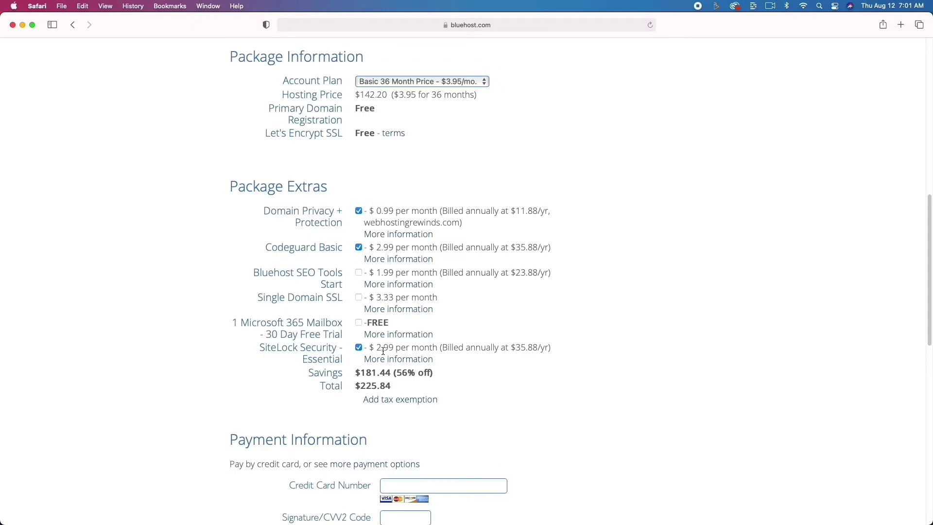
scroll(416, 422, down, 5)
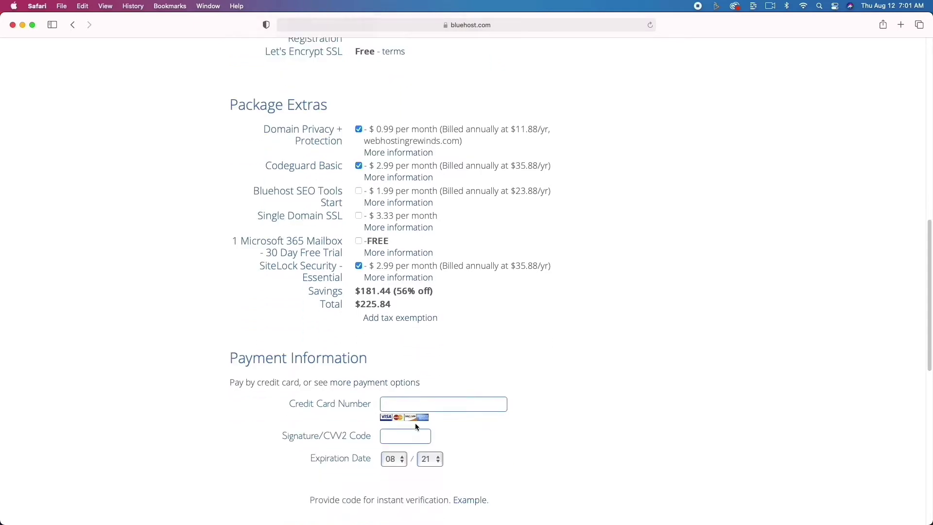
scroll(416, 423, down, 8)
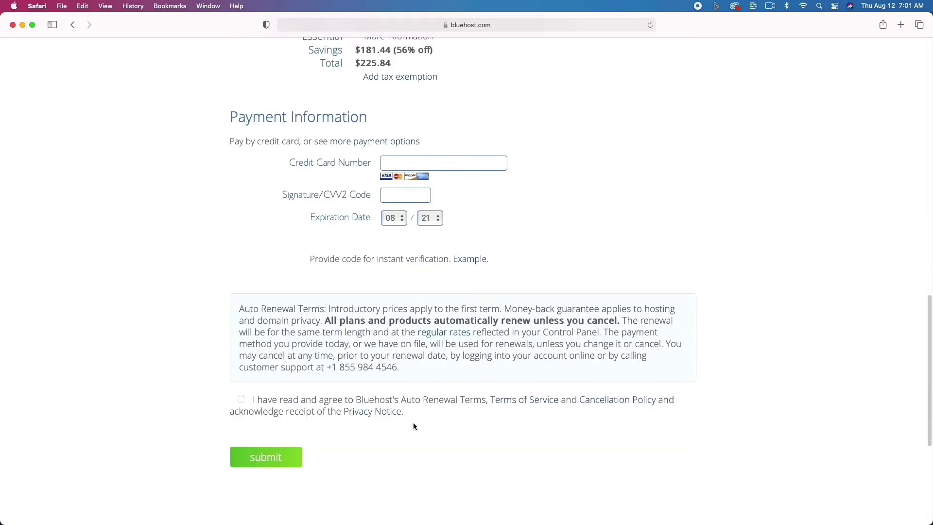
scroll(414, 422, up, 20)
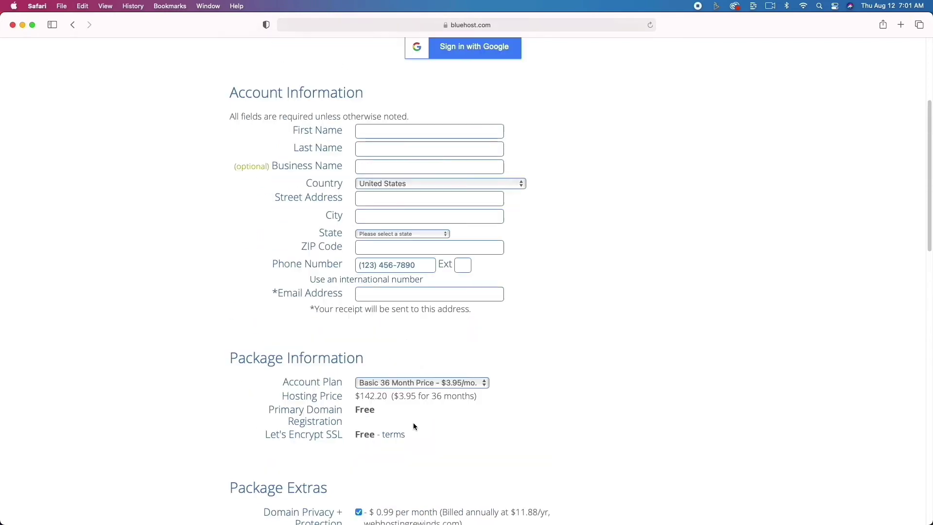
scroll(413, 423, up, 7)
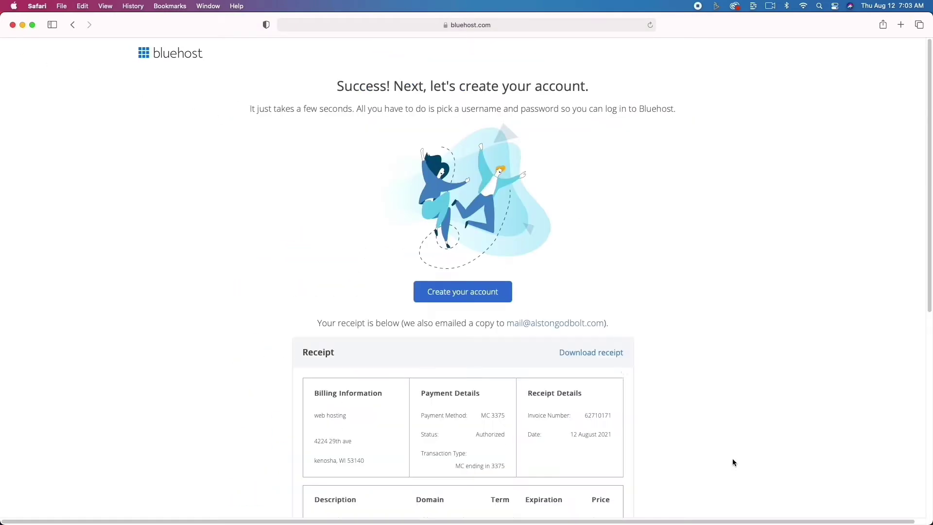
- Enter and confirm an account password, accept the Privacy Policy, and create the account
click(480, 291)
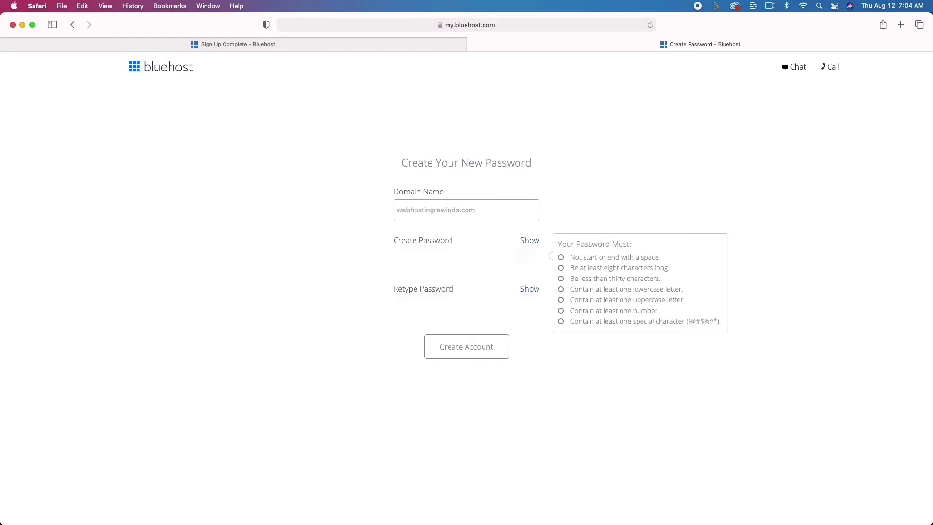
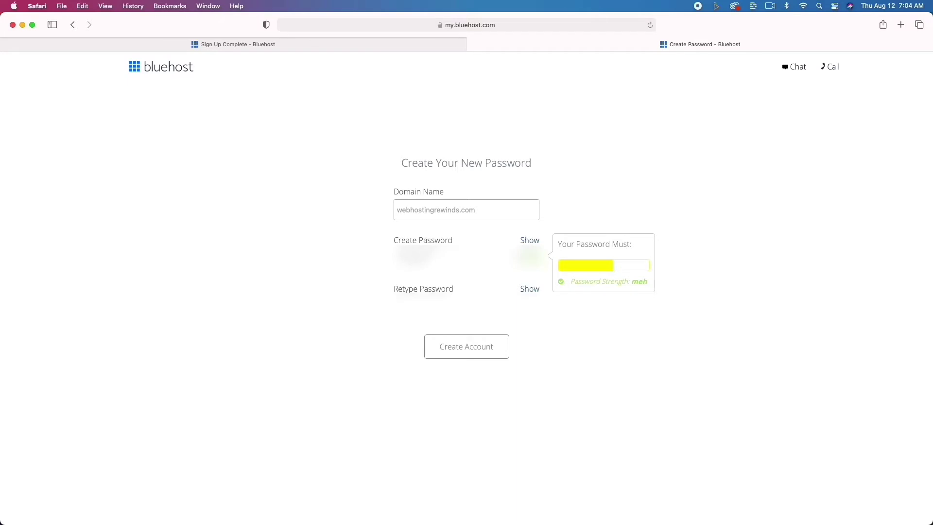
key(Tab)
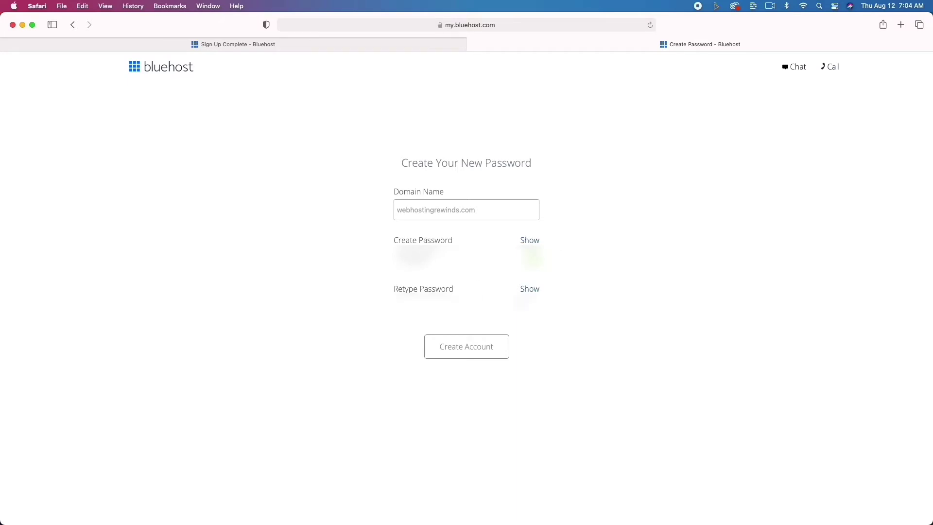
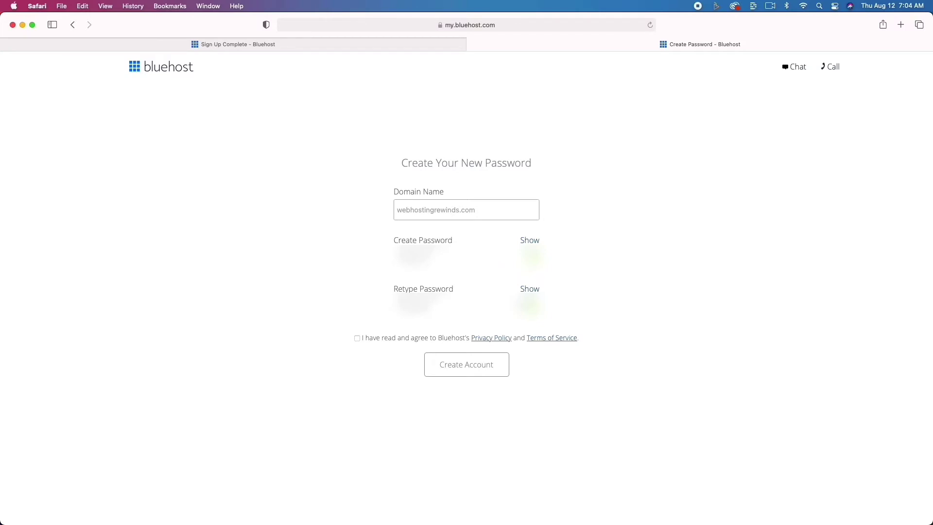
click(358, 339)
click(467, 374)
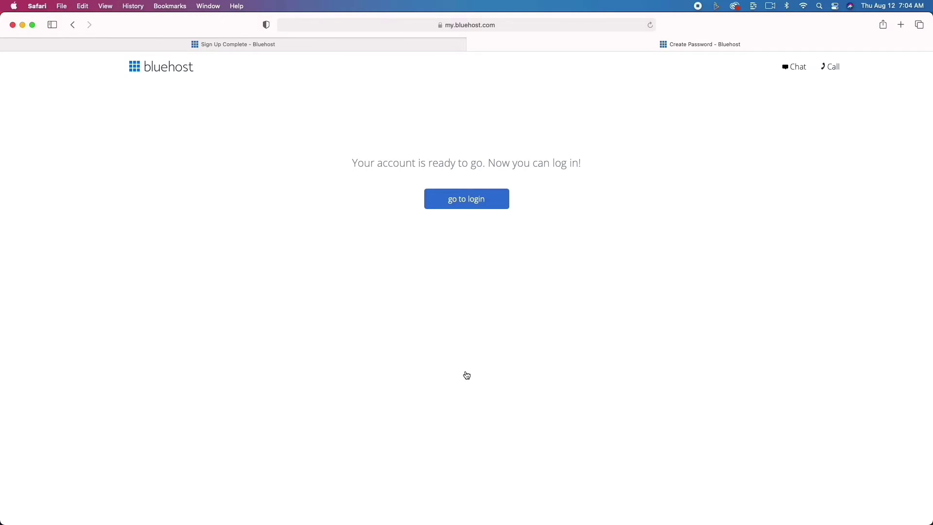
- Log in with the new account's password, declining Safari's offers to save it
click(469, 203)
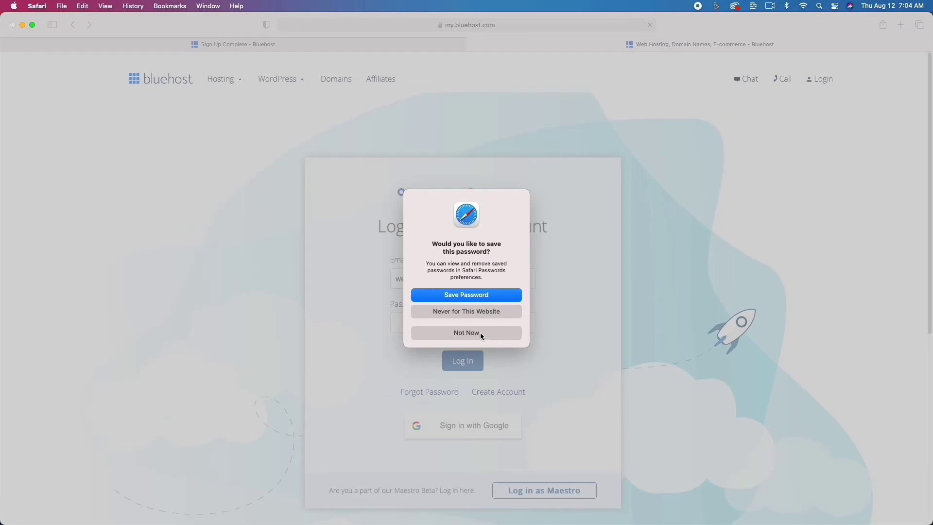
click(481, 334)
click(475, 321)
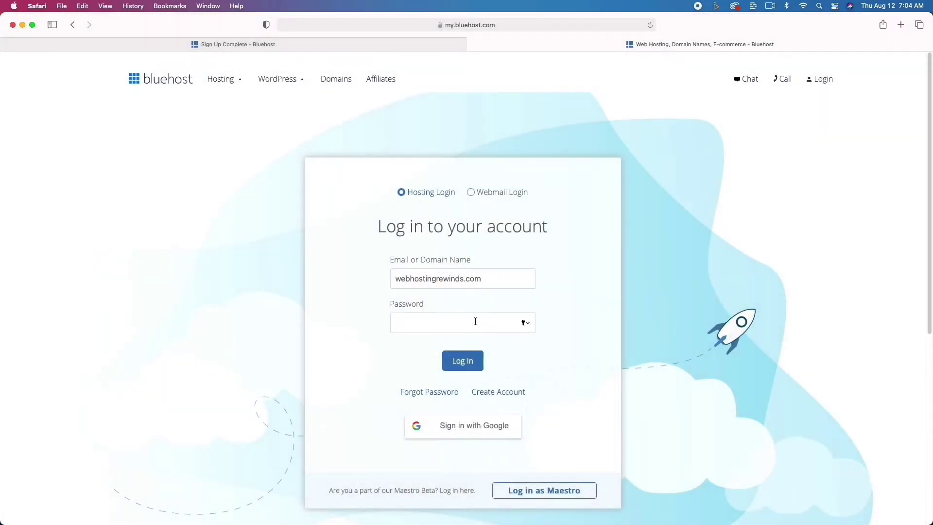
text(********)
click(470, 364)
click(494, 334)
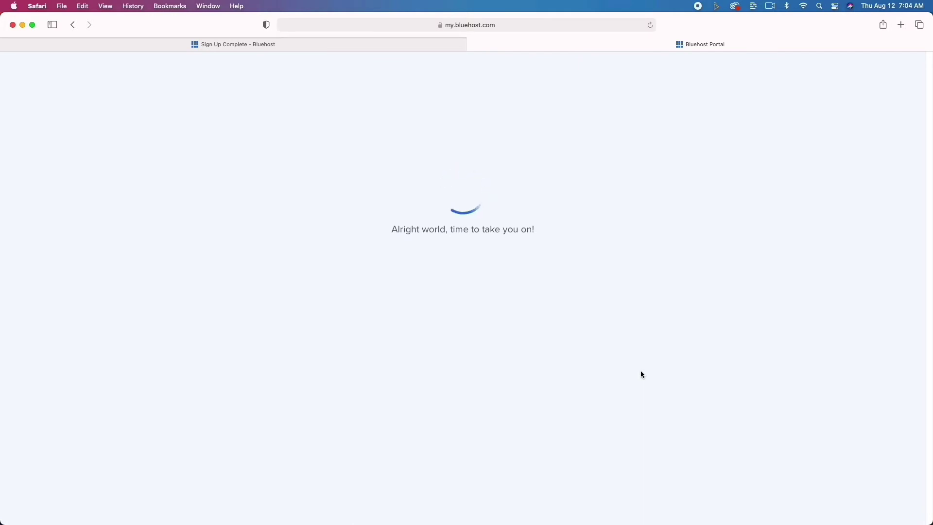
- Start building the website without help, skipping the site-type and experience questions
click(471, 399)
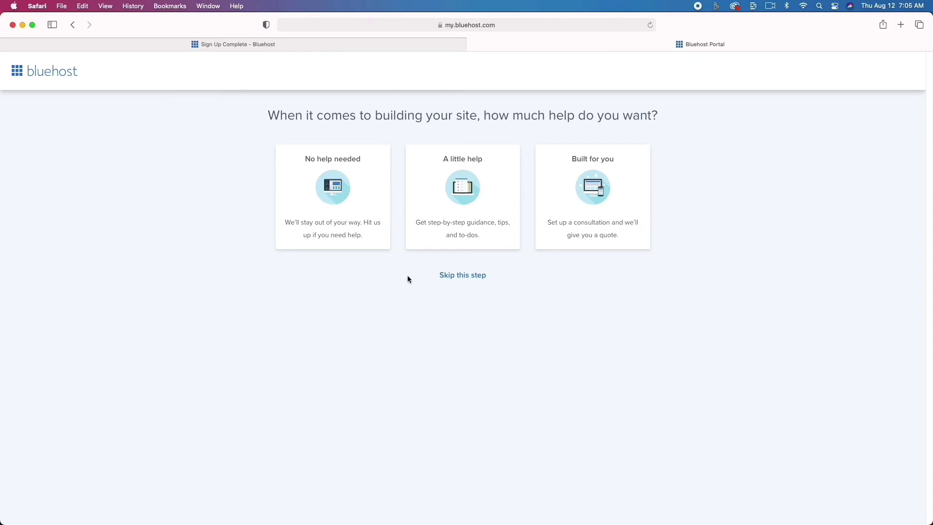
click(331, 195)
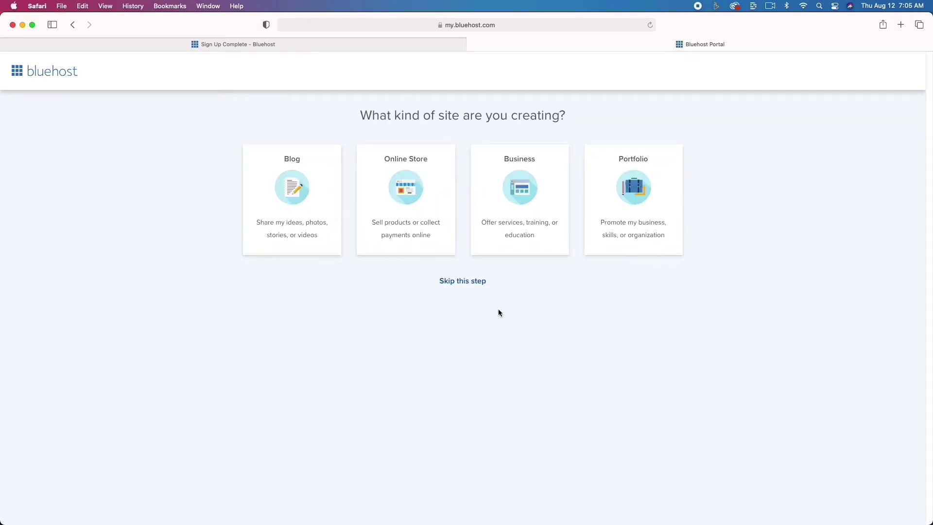
click(459, 281)
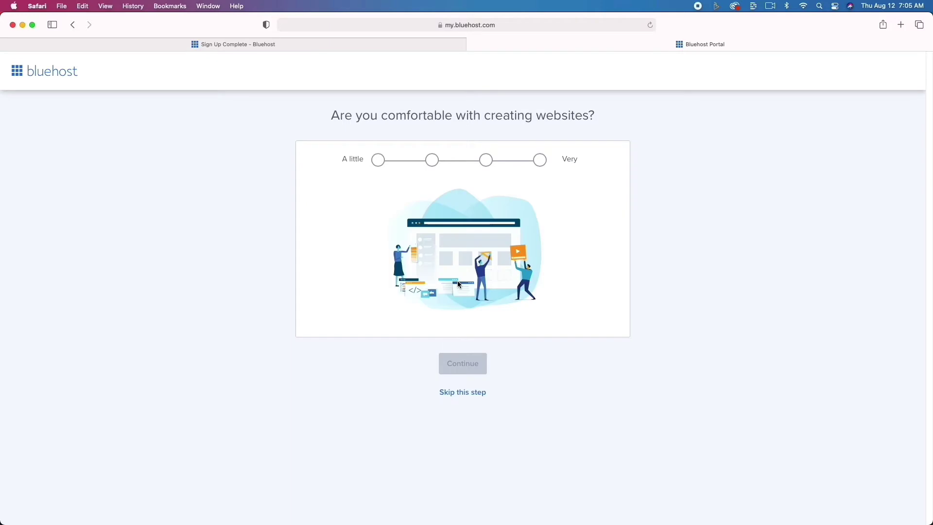
click(476, 393)
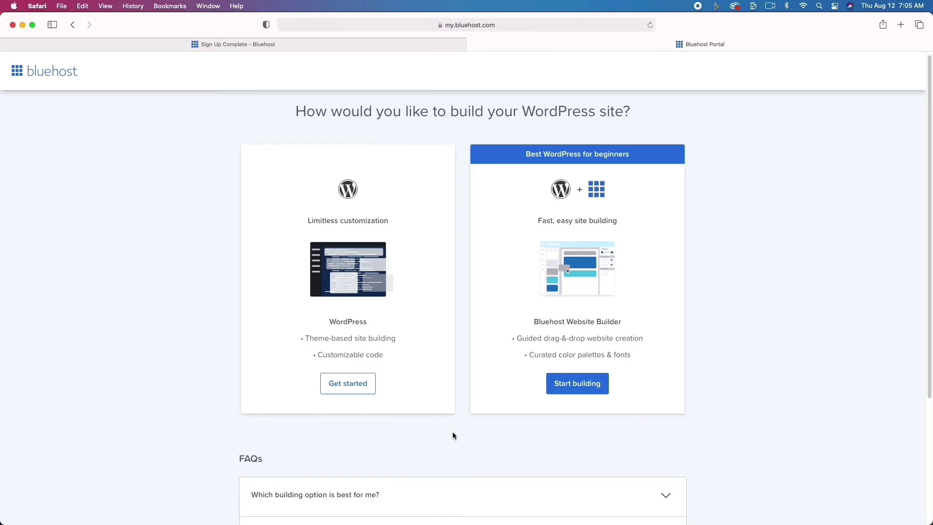
- Choose plain WordPress, skip the goals and details questions, and install the Sinatra theme
scroll(453, 434, down, 1)
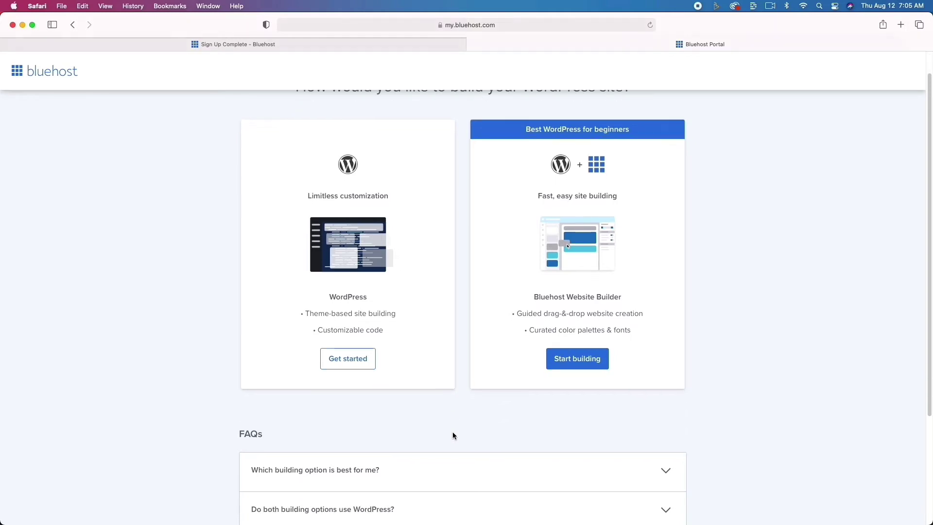
click(351, 358)
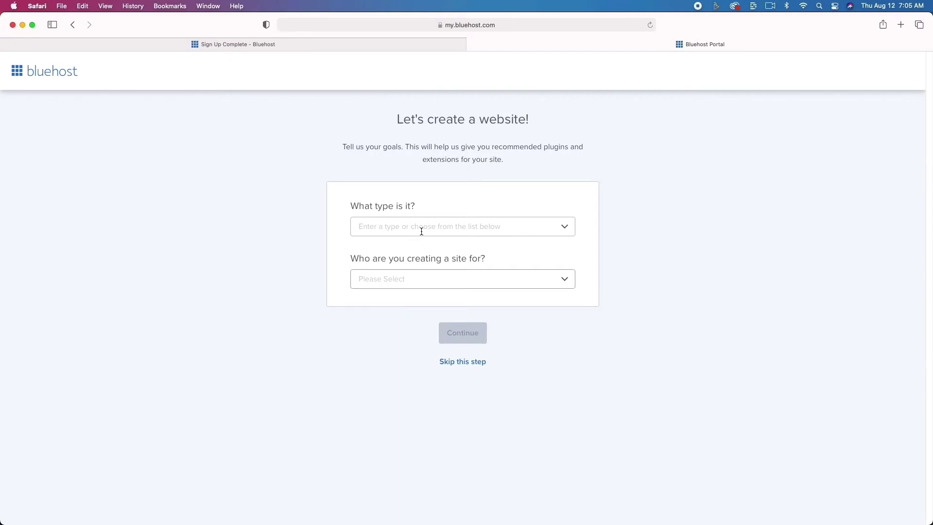
click(475, 363)
click(468, 389)
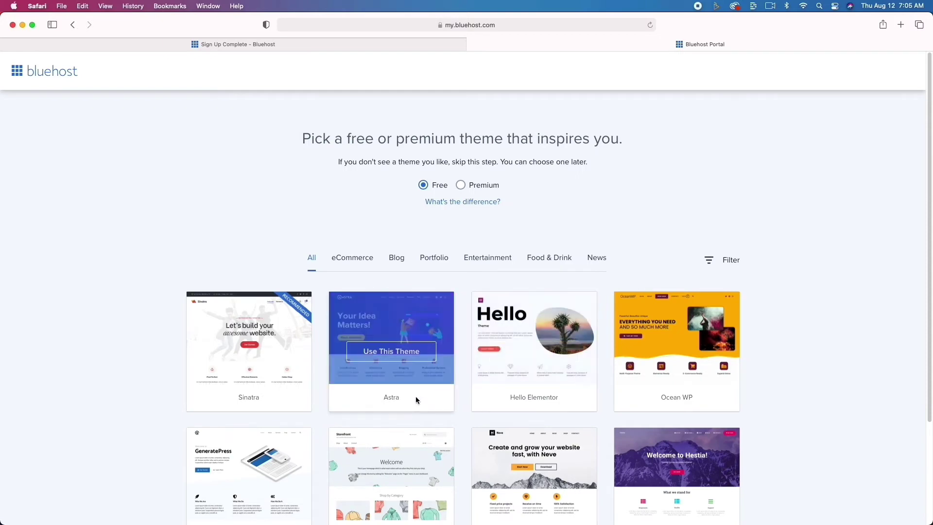
scroll(416, 396, down, 5)
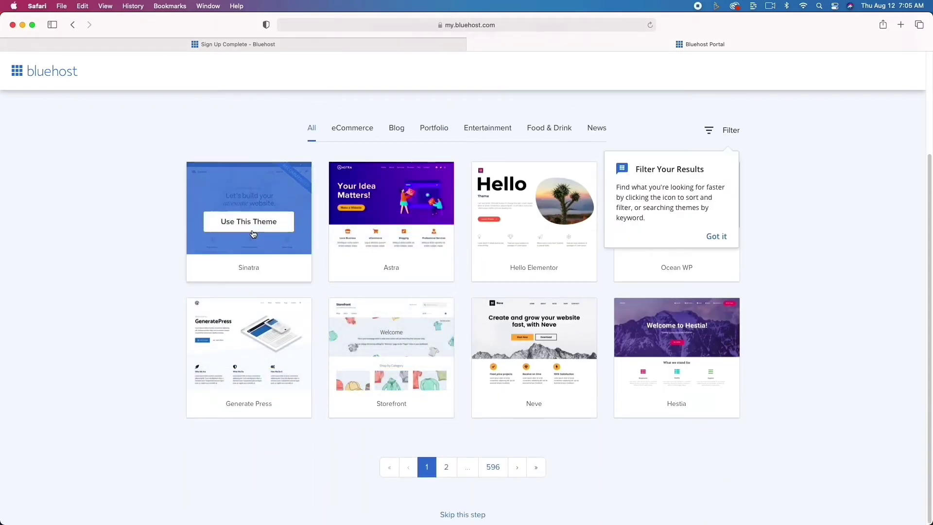
click(253, 234)
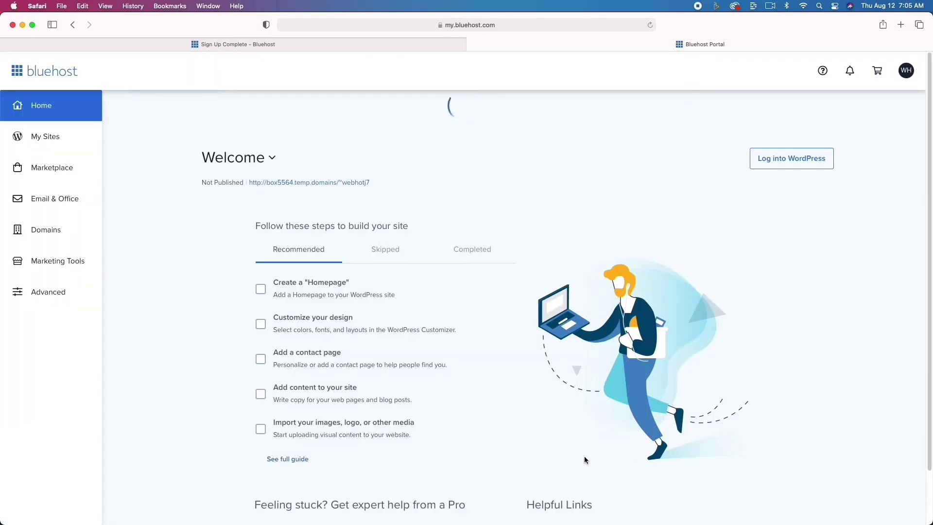
- Look over the Bluehost Home page, then log into the new site's WordPress admin
scroll(584, 459, down, 1)
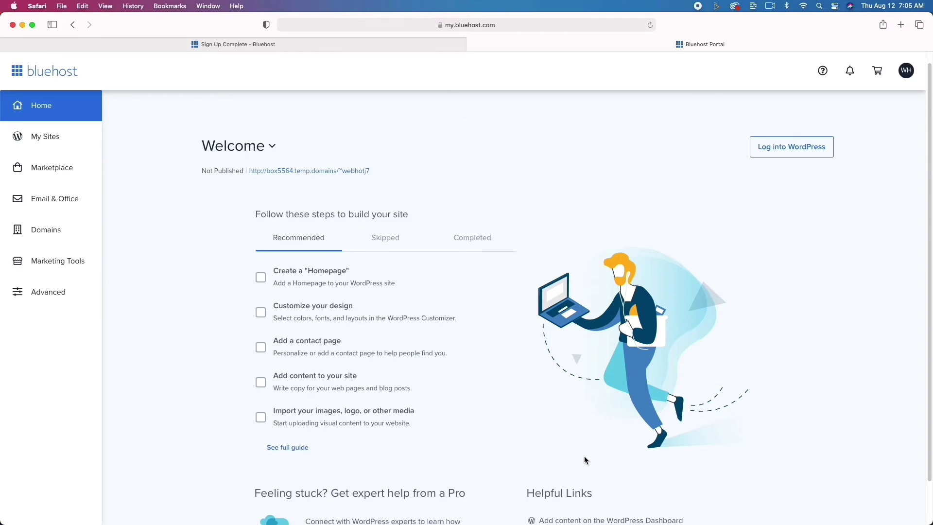
scroll(584, 459, down, 3)
scroll(584, 460, up, 4)
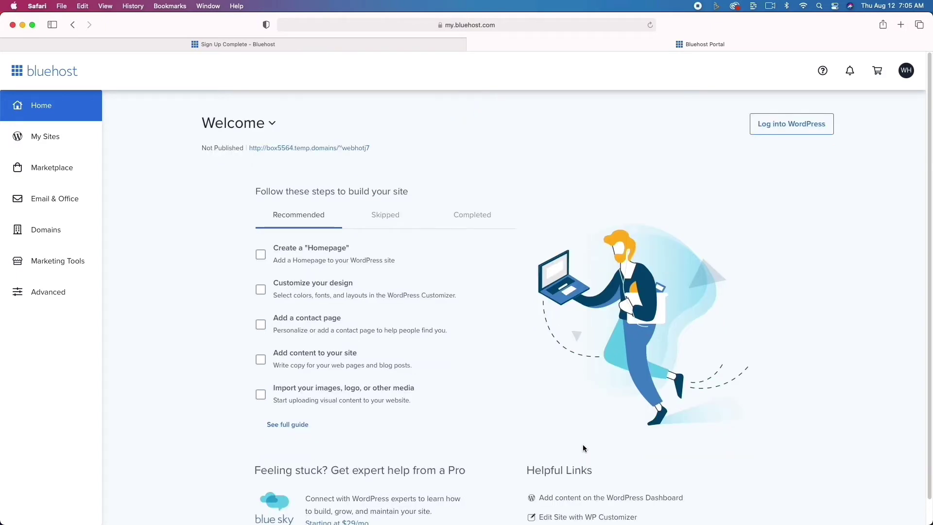
click(803, 121)
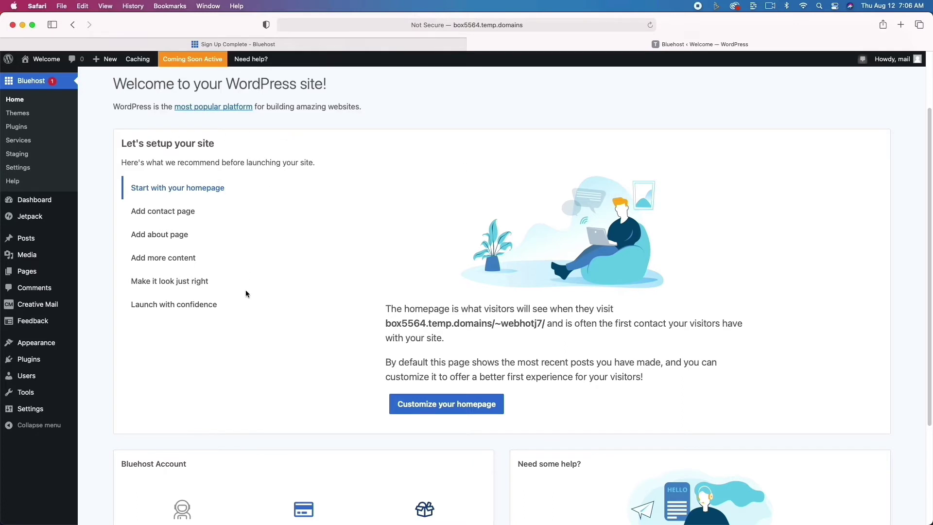
- Preview the site's public front page, check the Bluehost Staging page, then go to Plugins
click(42, 63)
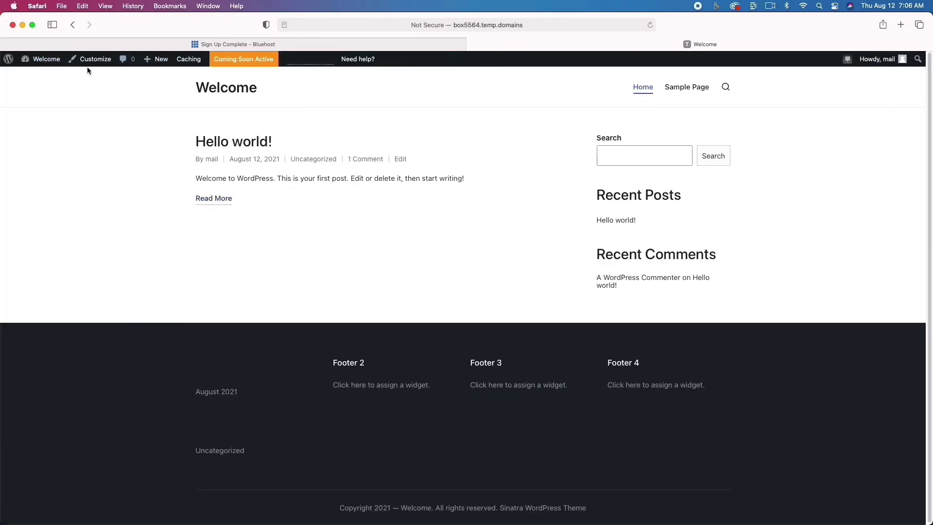
click(72, 25)
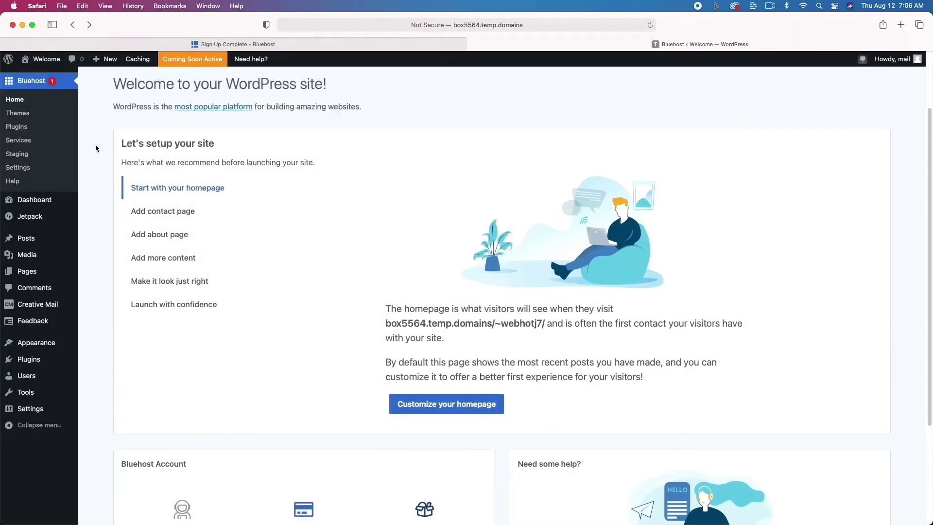
click(18, 154)
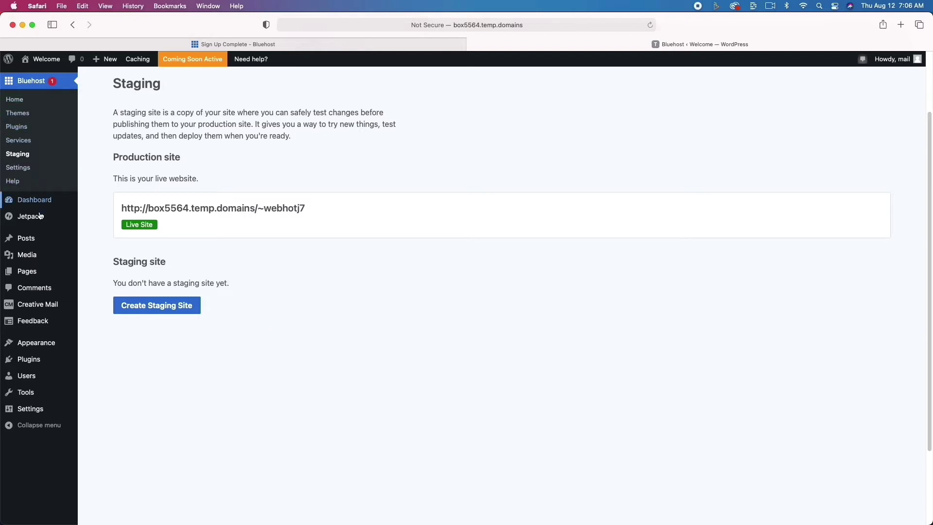
click(27, 362)
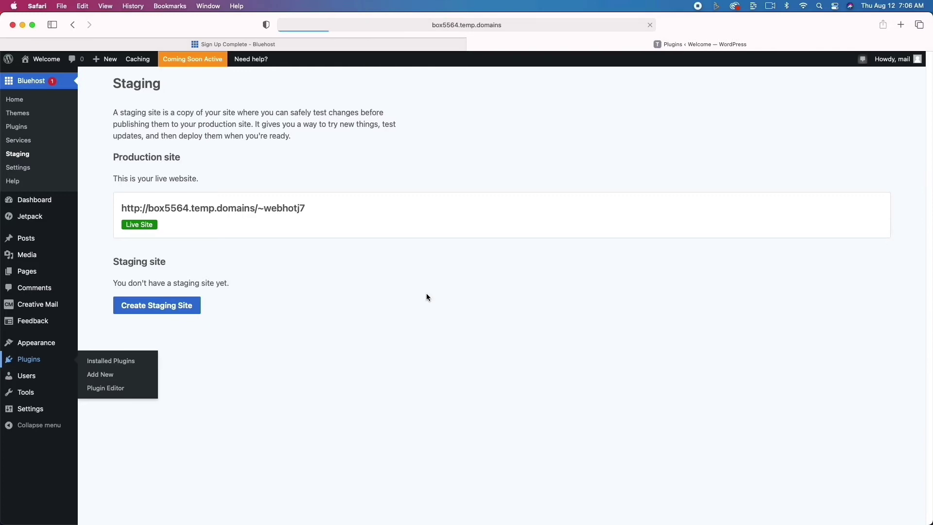
- Bulk-deactivate the selected Bluehost and Creative Mail by Constant Contact plugins
scroll(381, 329, down, 6)
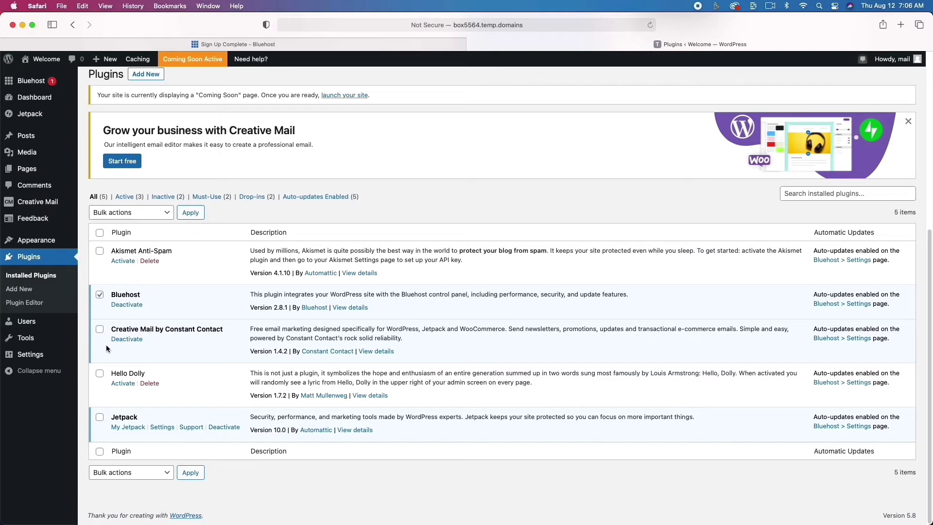
click(149, 210)
click(143, 229)
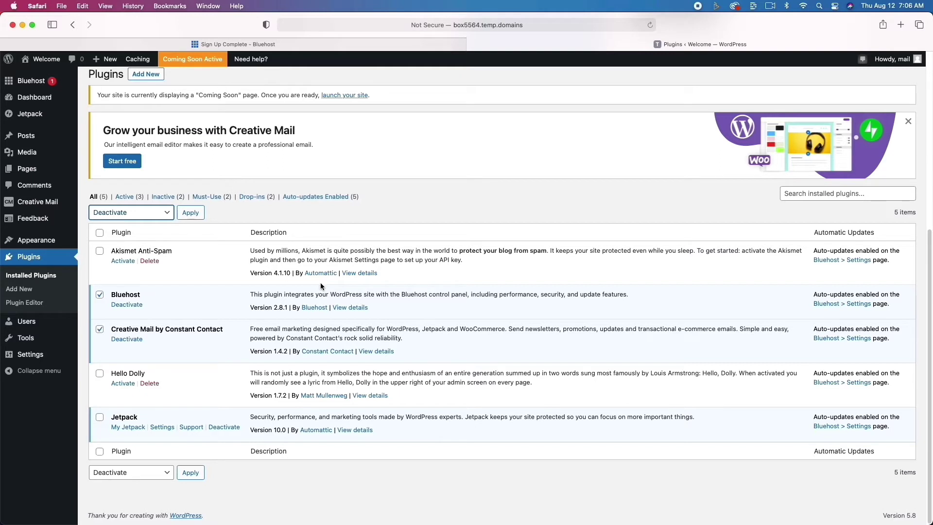
click(190, 212)
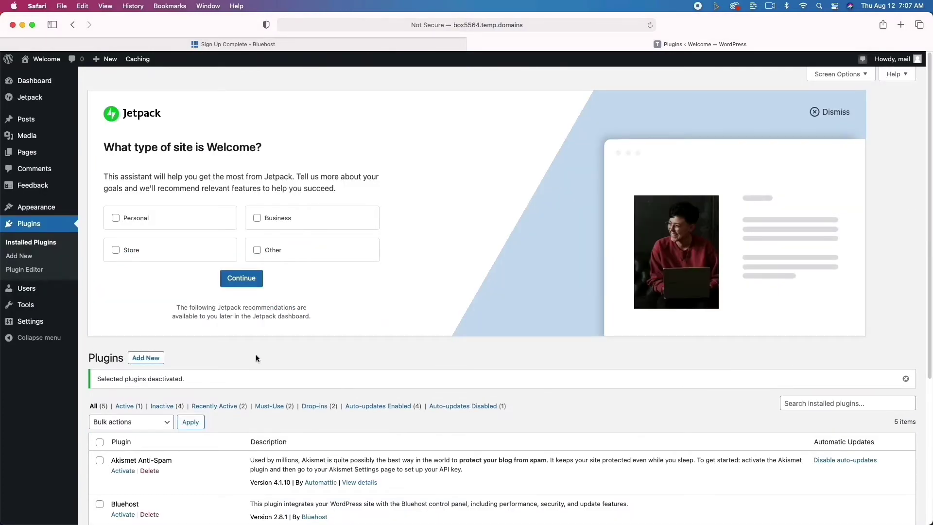
- Delete and confirm removal of Akismet Anti-Spam, Bluehost, Creative Mail and Hello Dolly plugins
scroll(256, 358, down, 8)
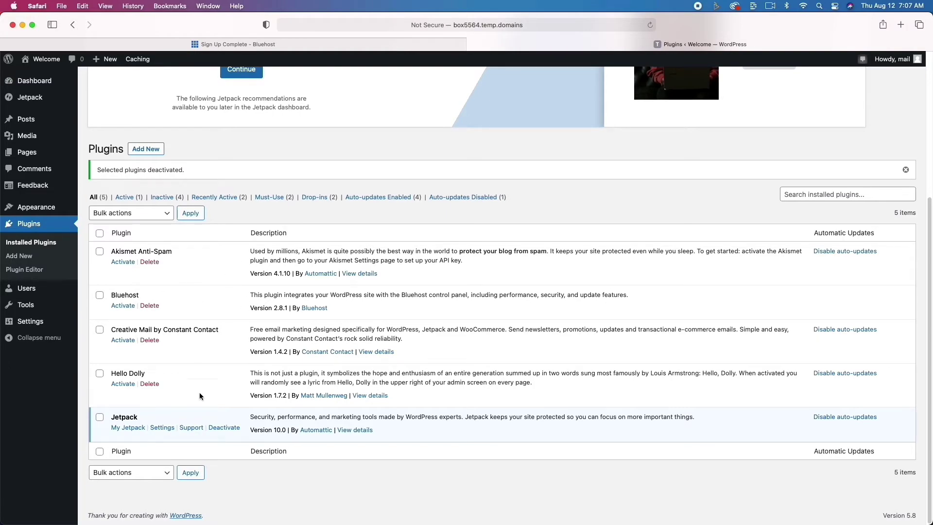
click(149, 262)
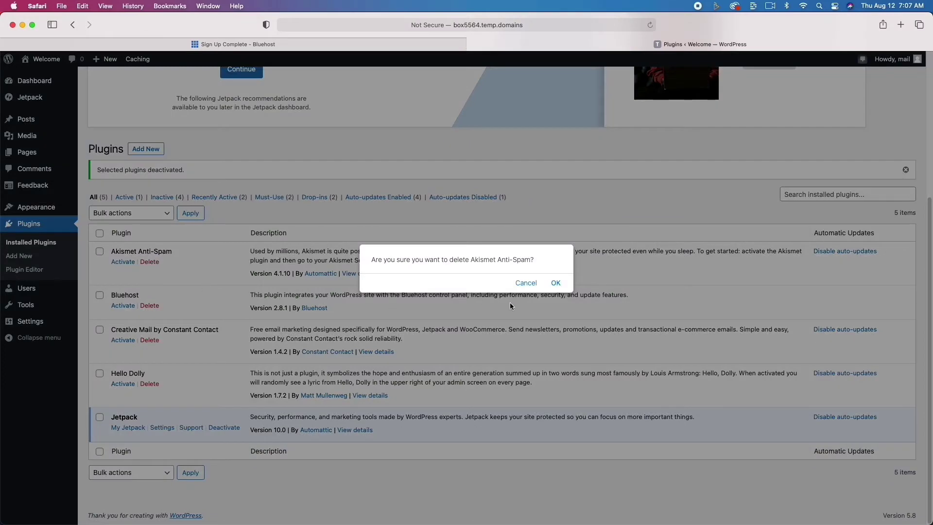
click(556, 284)
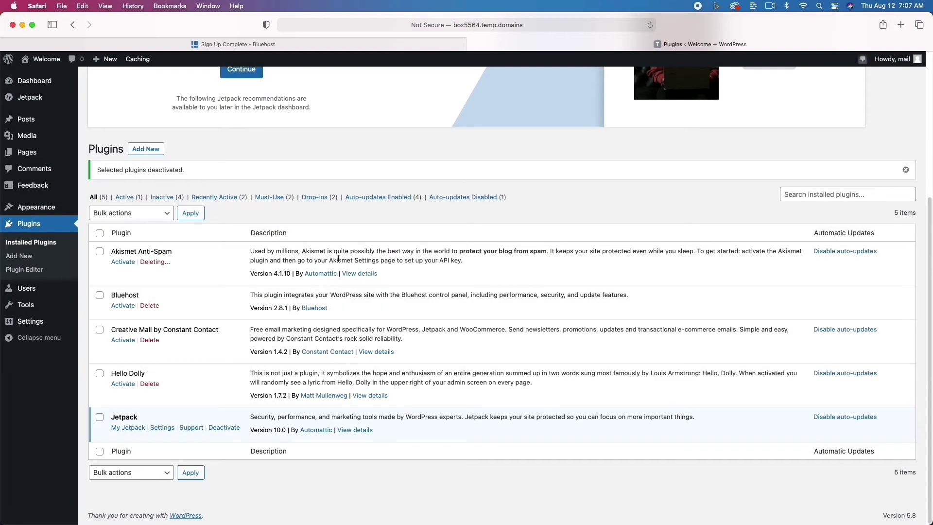
click(149, 305)
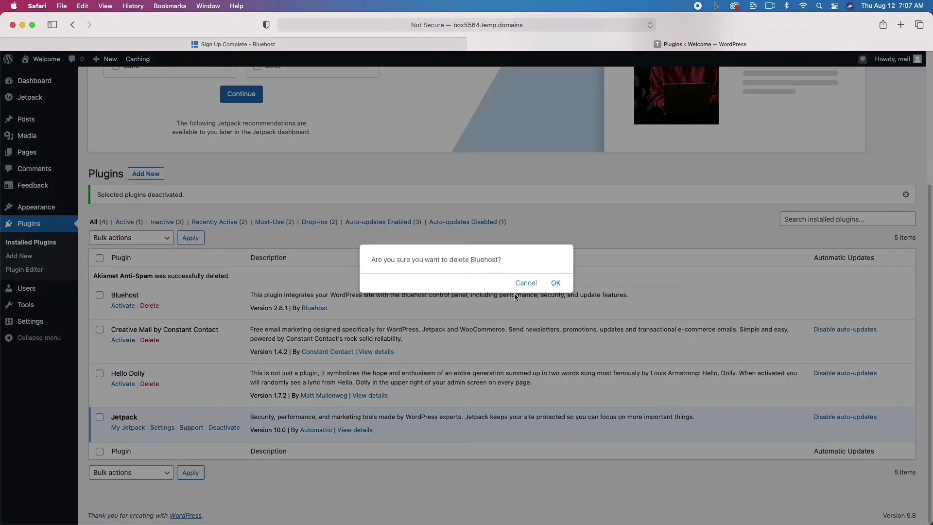
click(556, 283)
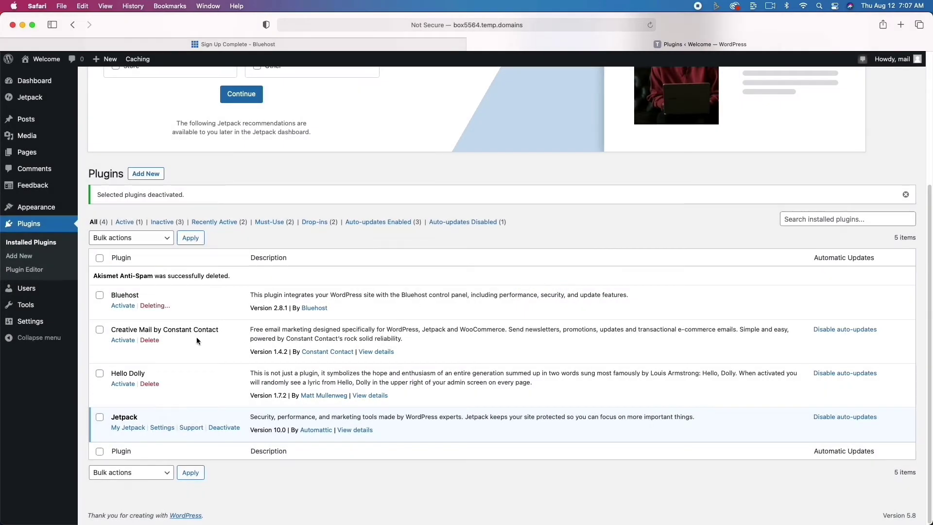
click(150, 340)
click(526, 285)
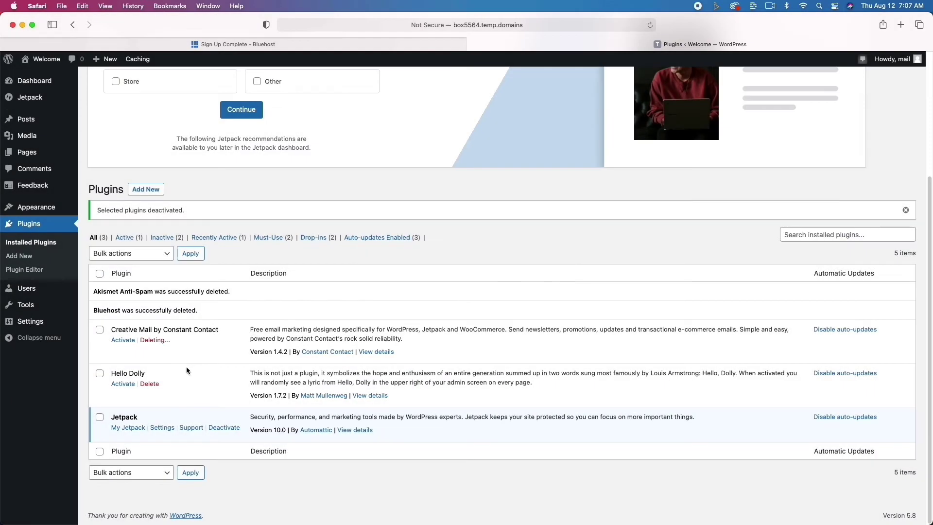
click(152, 384)
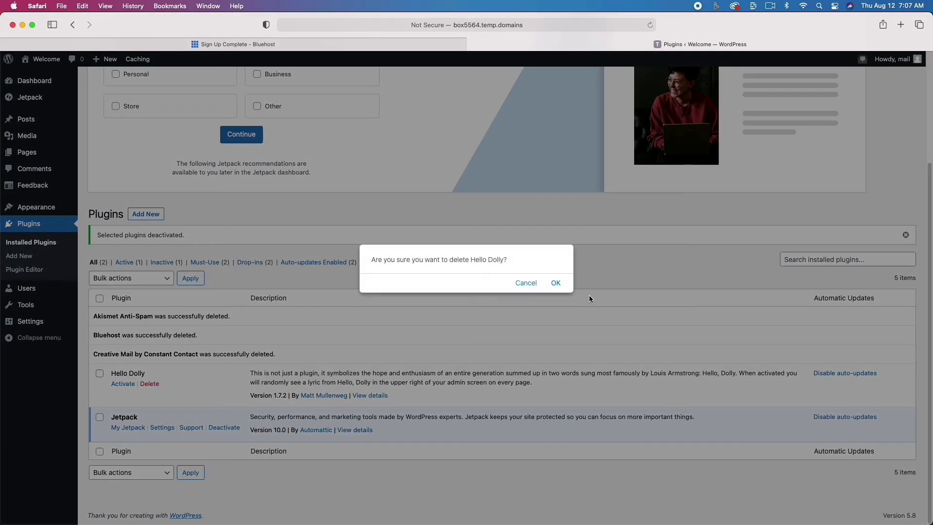
click(556, 283)
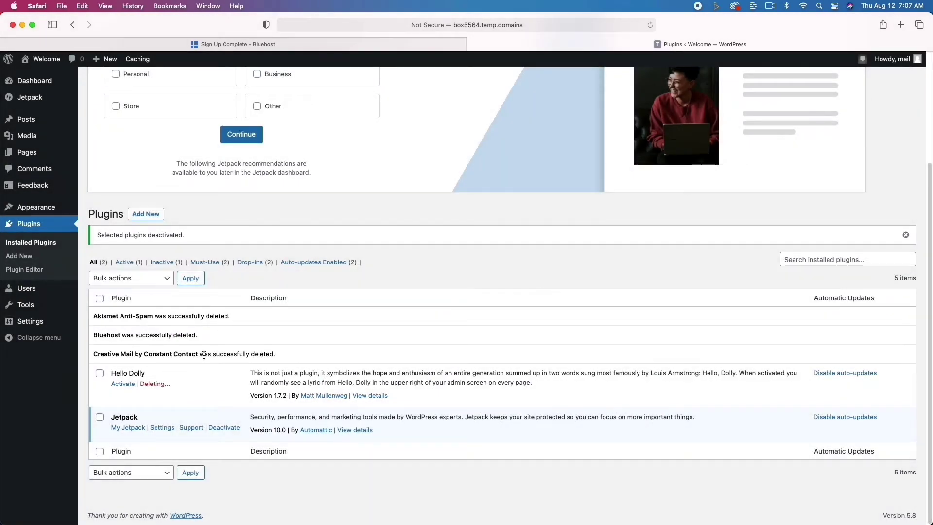
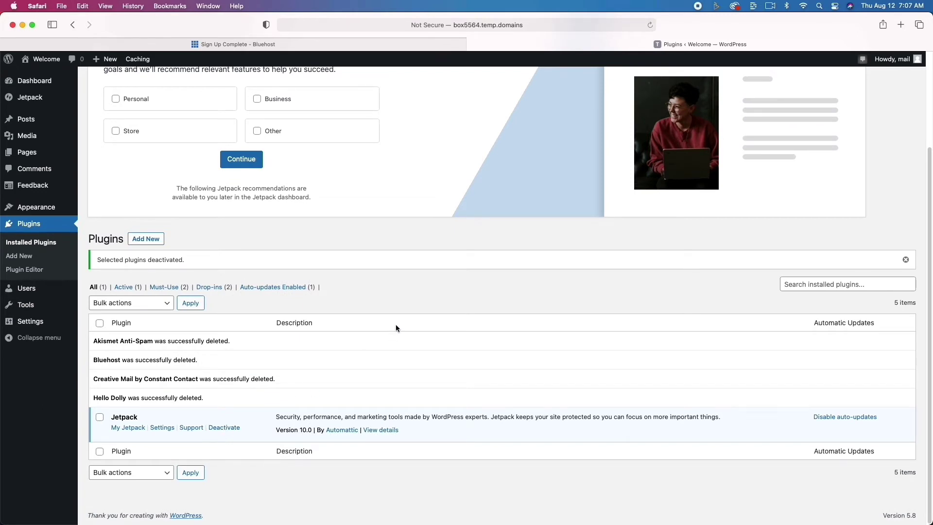
- Go to Settings > General to view the Web Hosting Rewind site title, tagline and URLs
mouse_move(40, 324)
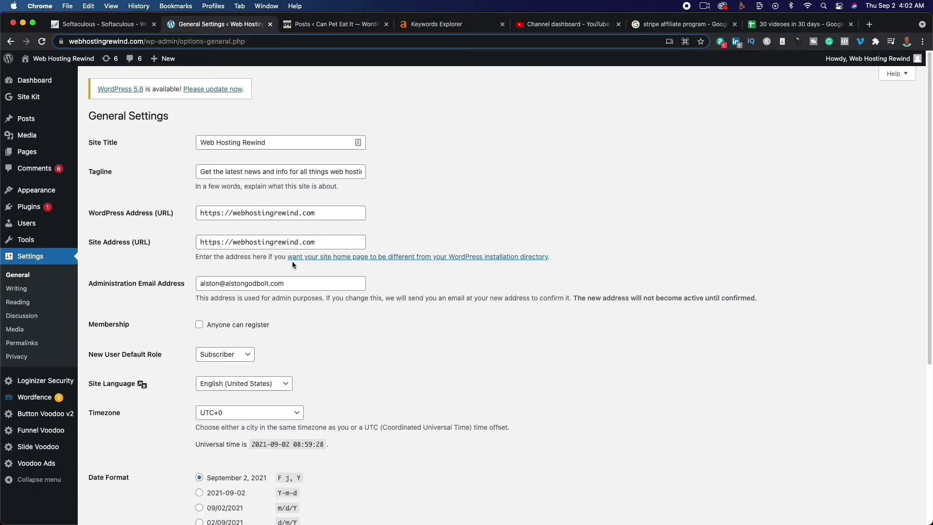
- Look through General Settings and leave the timezone at UTC+0, then move on to Writing Settings
scroll(479, 313, down, 3)
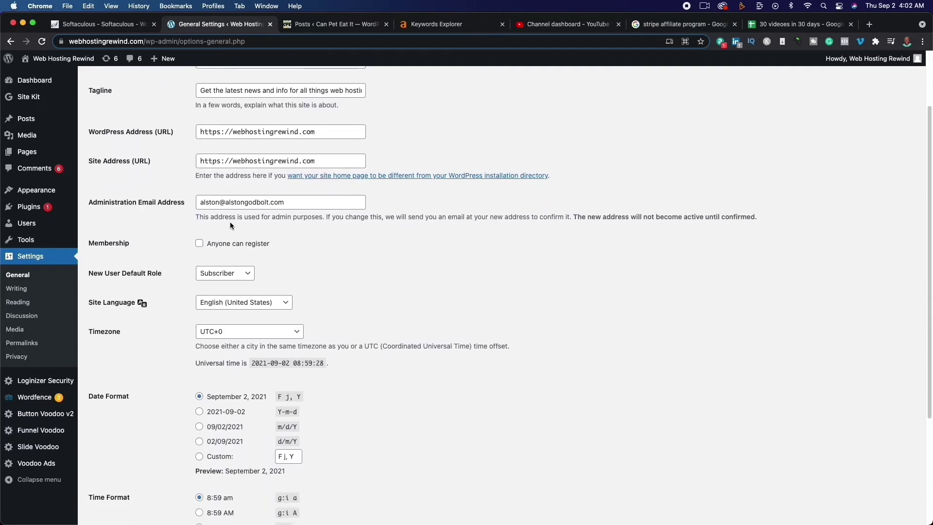
scroll(419, 260, down, 2)
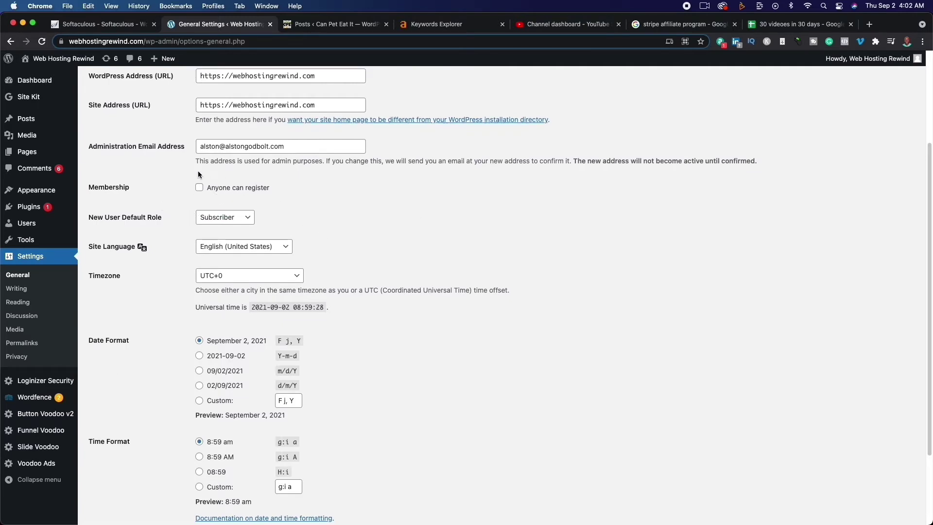
scroll(366, 244, down, 2)
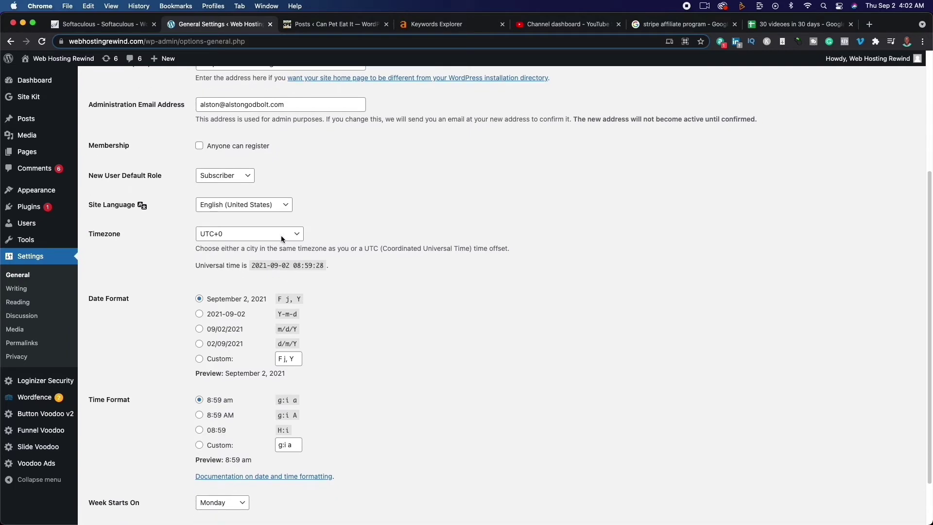
click(248, 235)
scroll(268, 298, up, 20)
scroll(269, 298, down, 3)
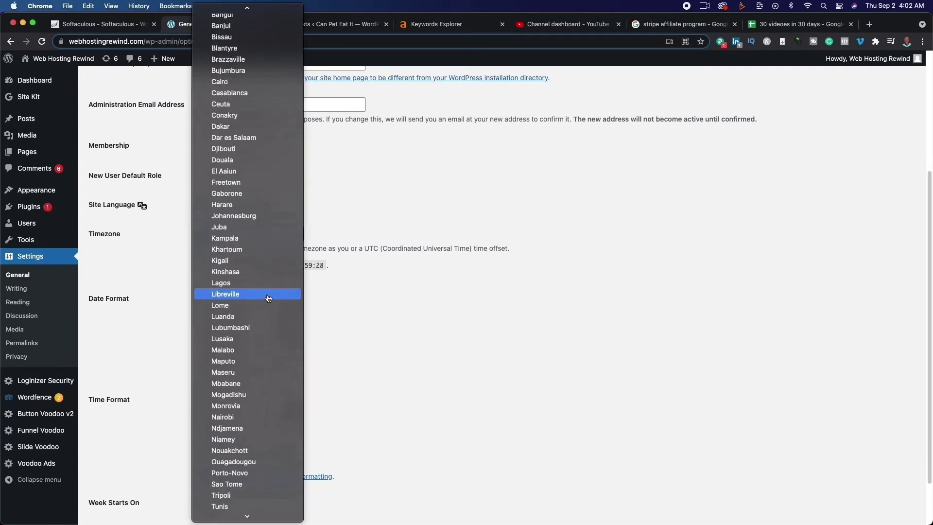
click(452, 325)
scroll(442, 336, down, 3)
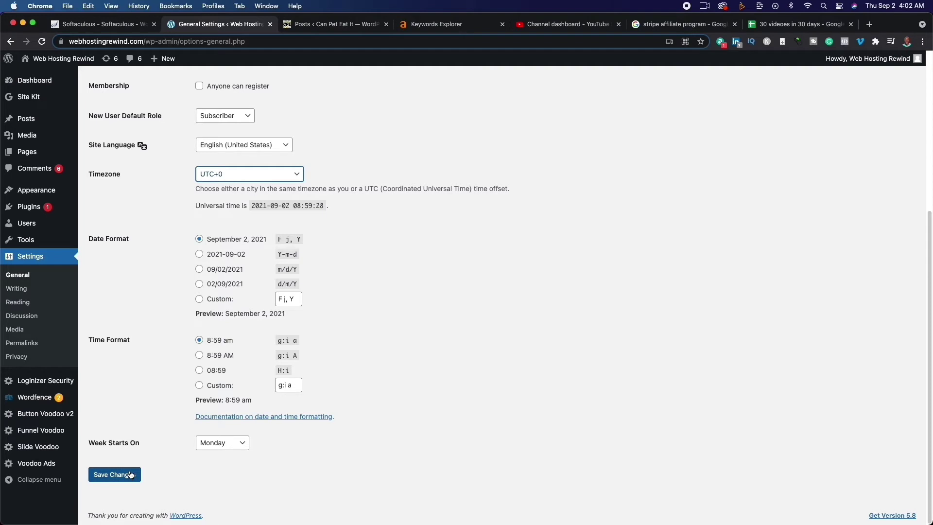
click(17, 289)
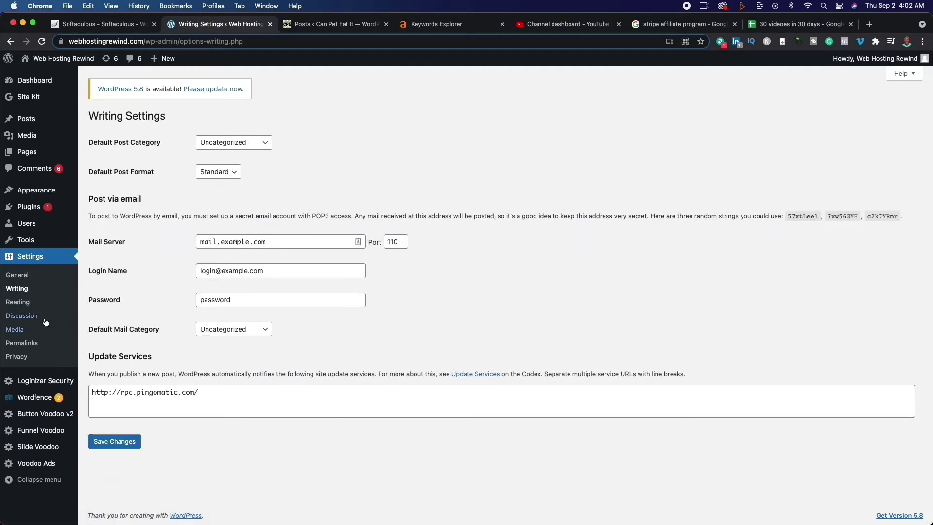
- Check Reading (Search engine visibility), Discussion and Media settings, ending on Permalinks set to Post name
click(10, 303)
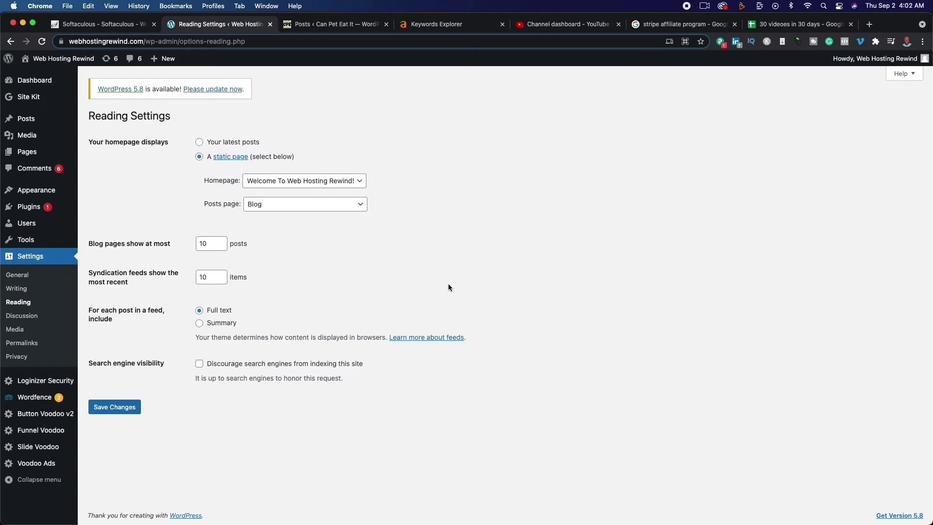
drag(91, 364, 167, 367)
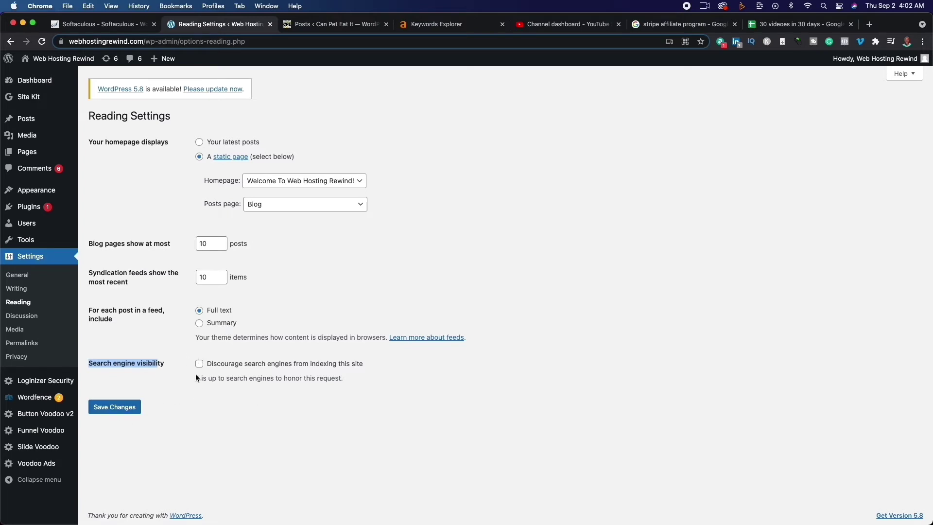
click(15, 317)
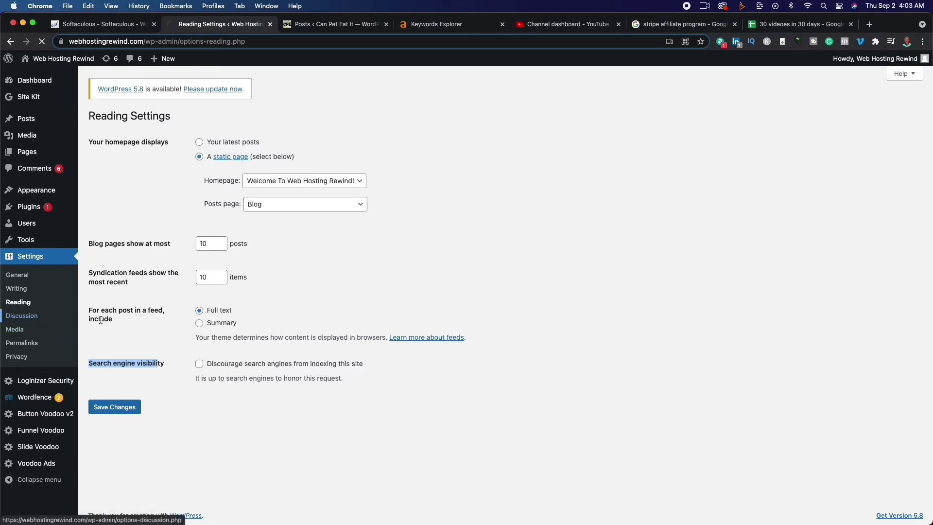
scroll(360, 387, down, 10)
scroll(353, 389, up, 10)
click(14, 329)
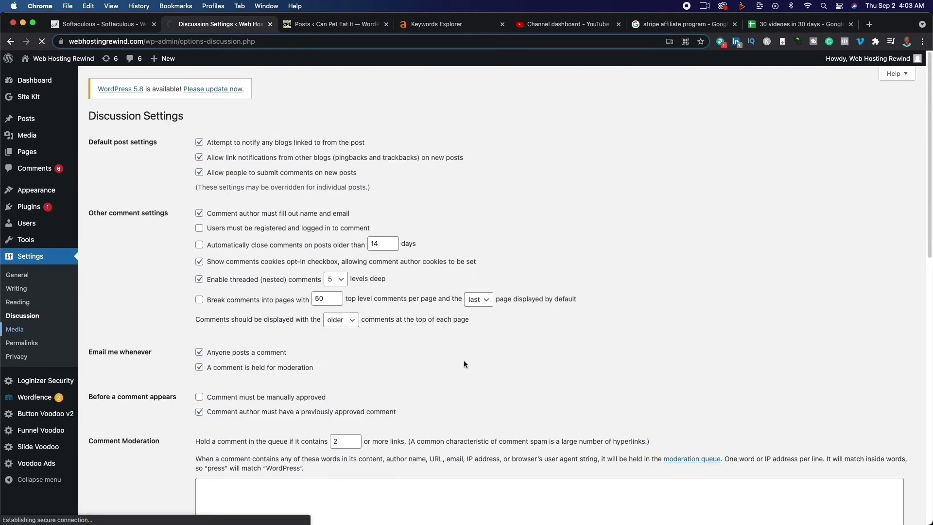
click(21, 343)
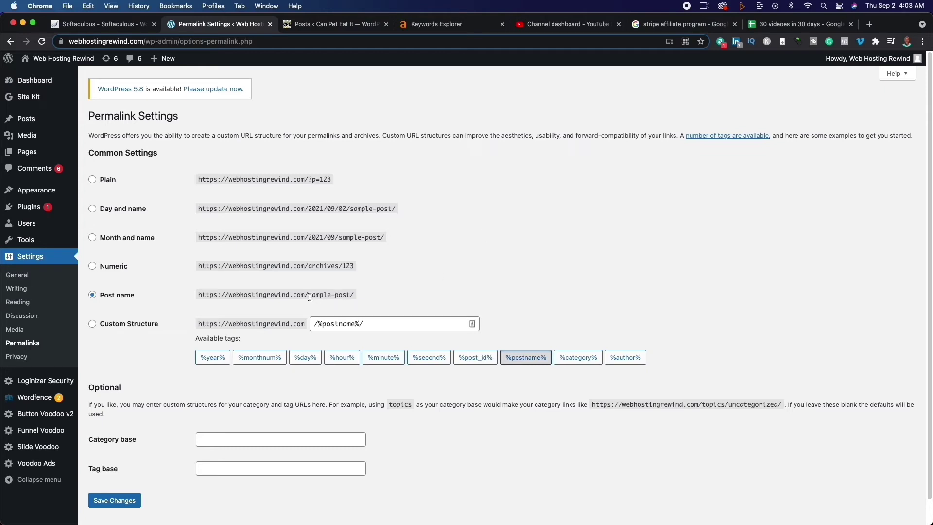
drag(308, 296, 357, 295)
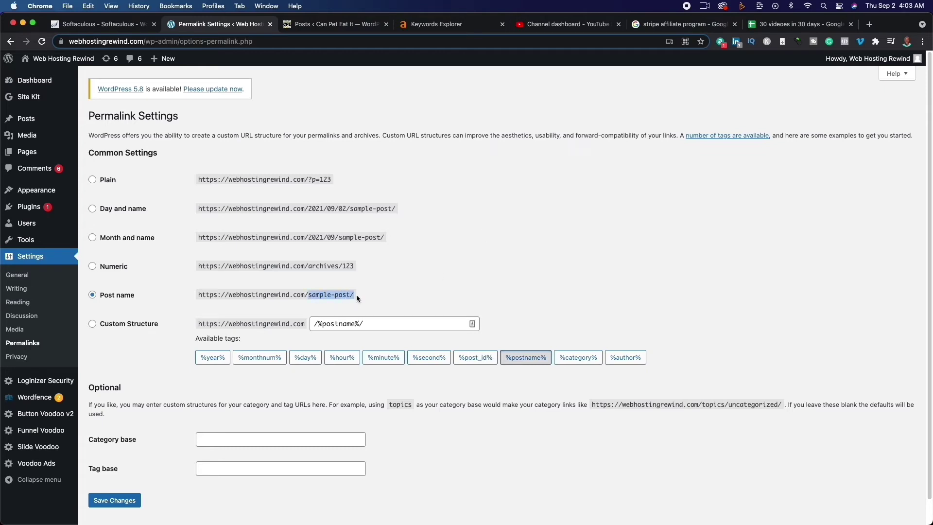
click(523, 259)
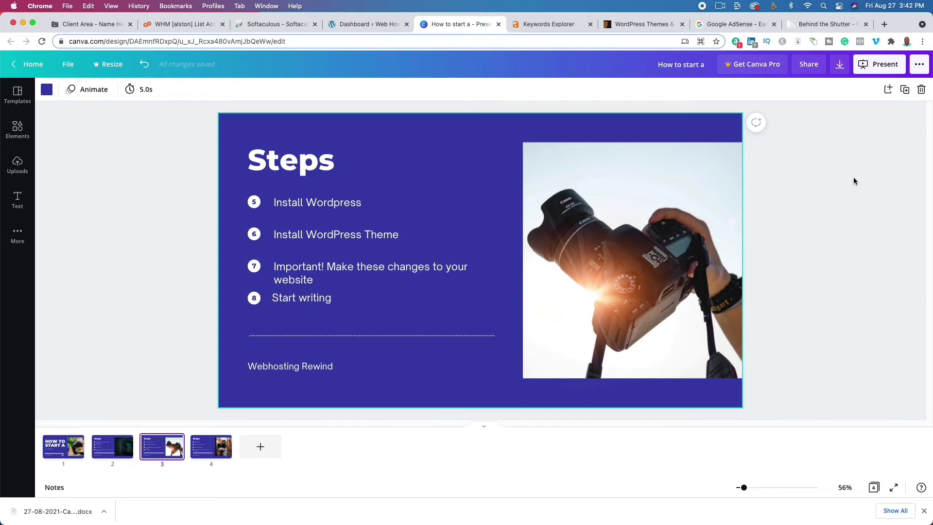
- Skim the Behind the Shutter homepage's photography articles, then switch to the ThemeForest marketplace
click(830, 24)
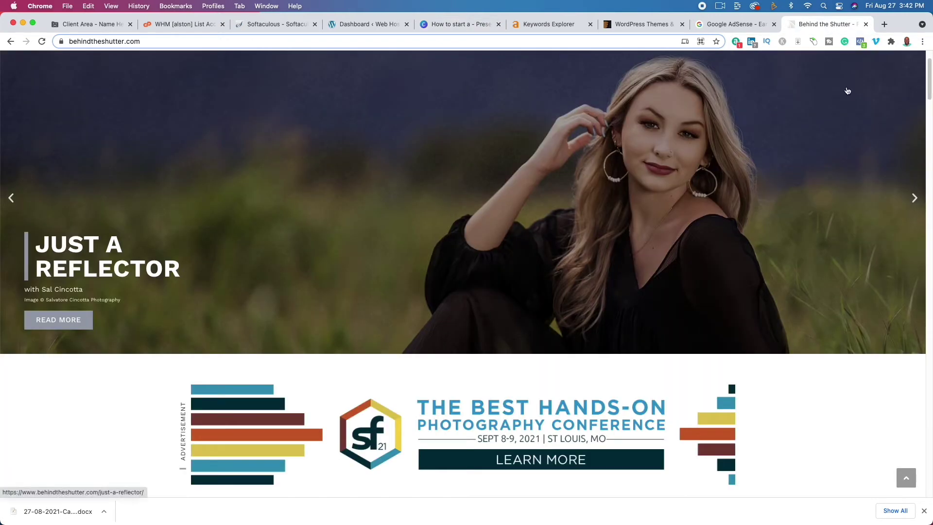
scroll(589, 259, down, 7)
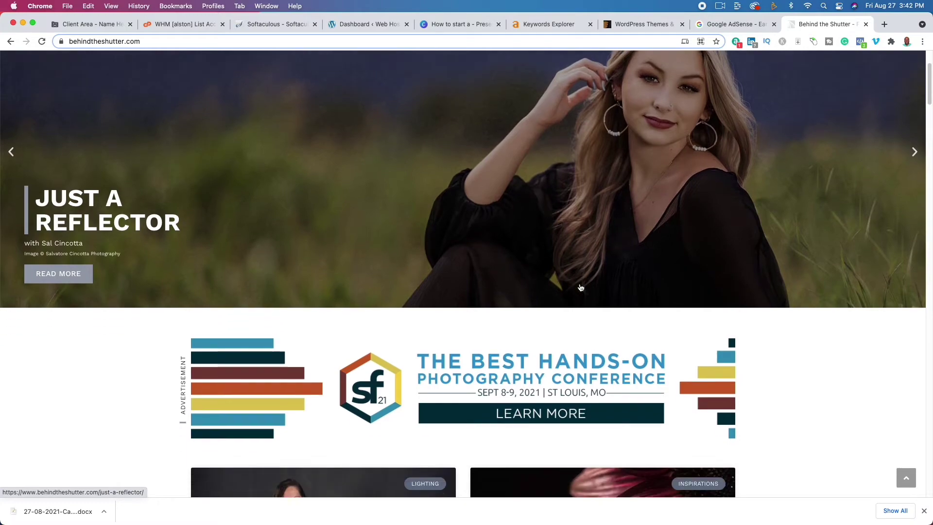
scroll(582, 290, down, 6)
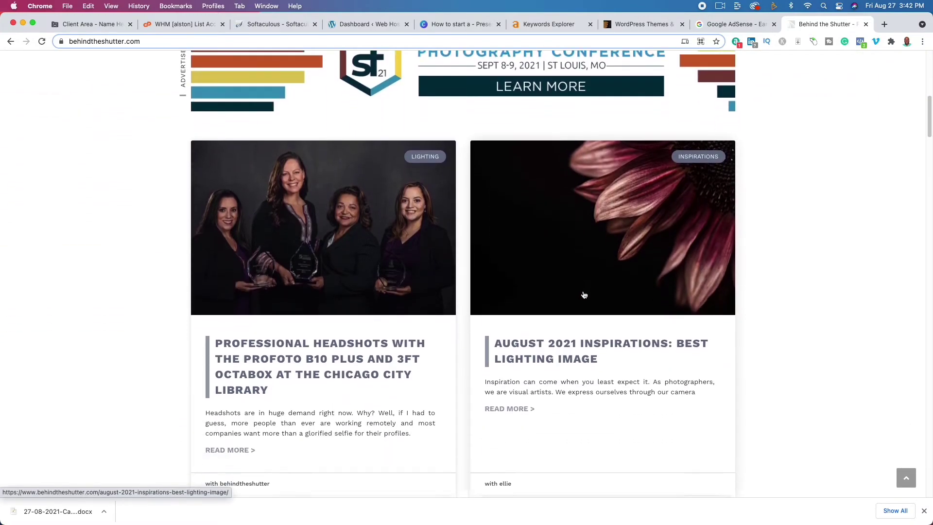
key(Home)
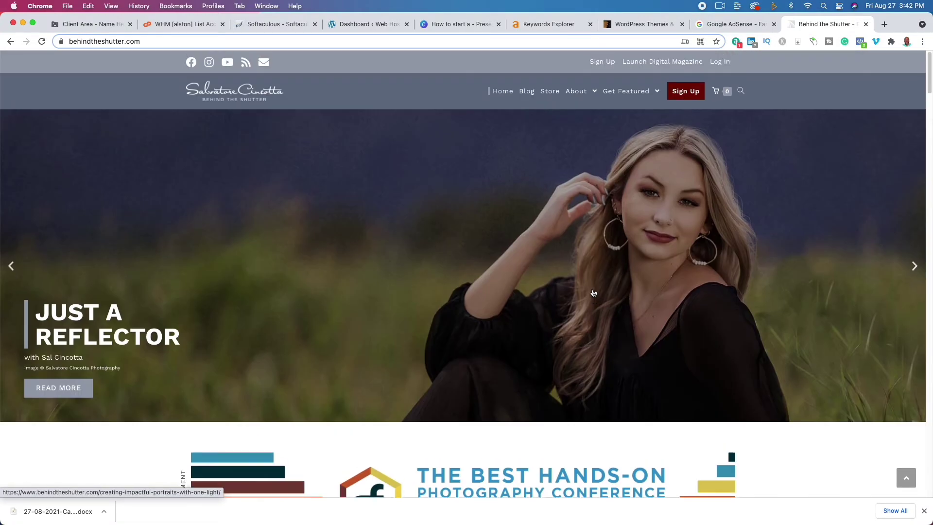
click(639, 25)
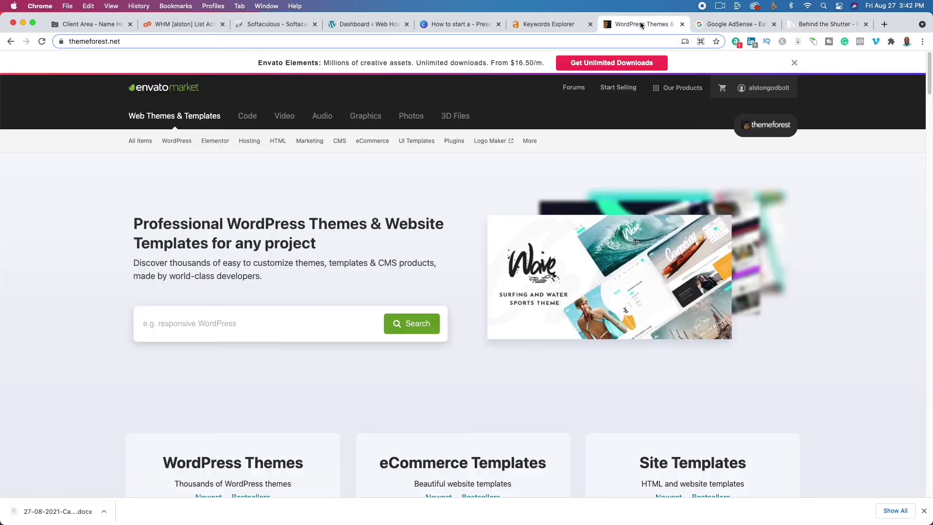
- Search ThemeForest for photography themes, dropping 'landscape' from the pasted query
mouse_move(278, 140)
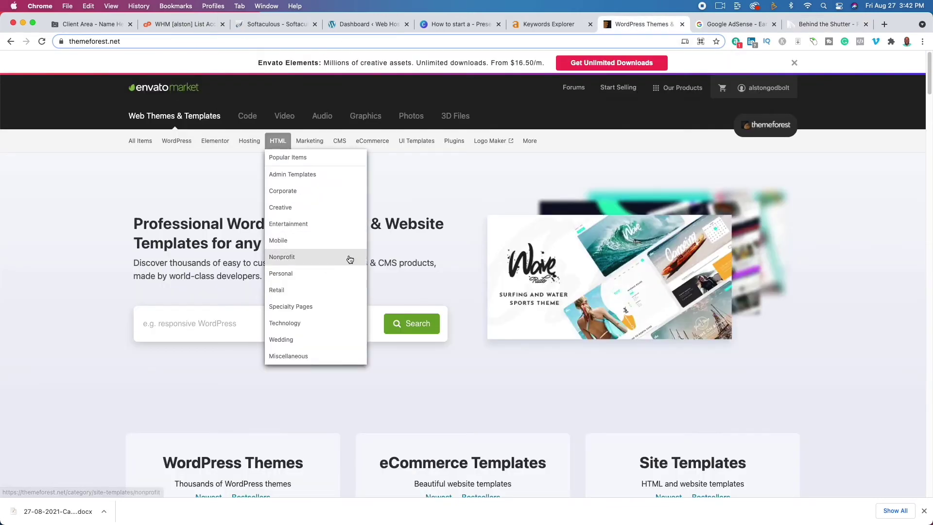
click(188, 324)
text(landscape photography)
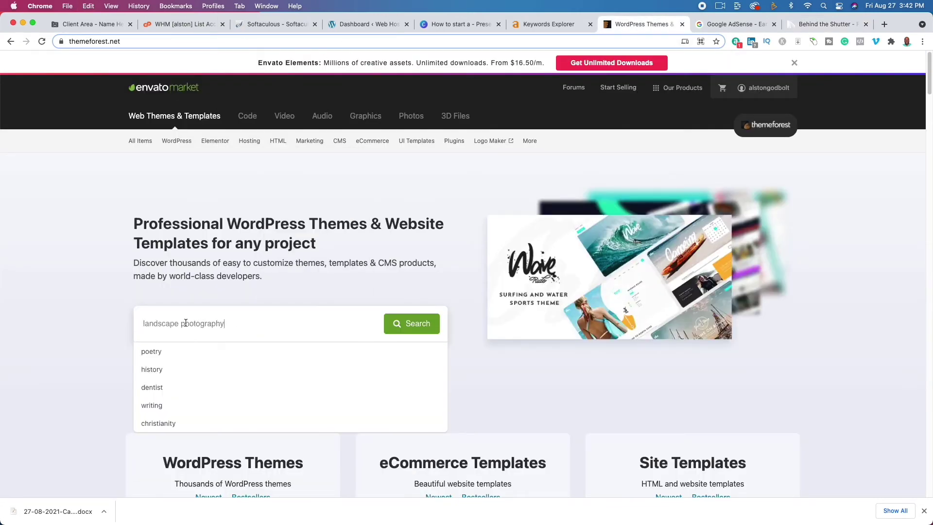
double_click(161, 323)
key(BackSpace)
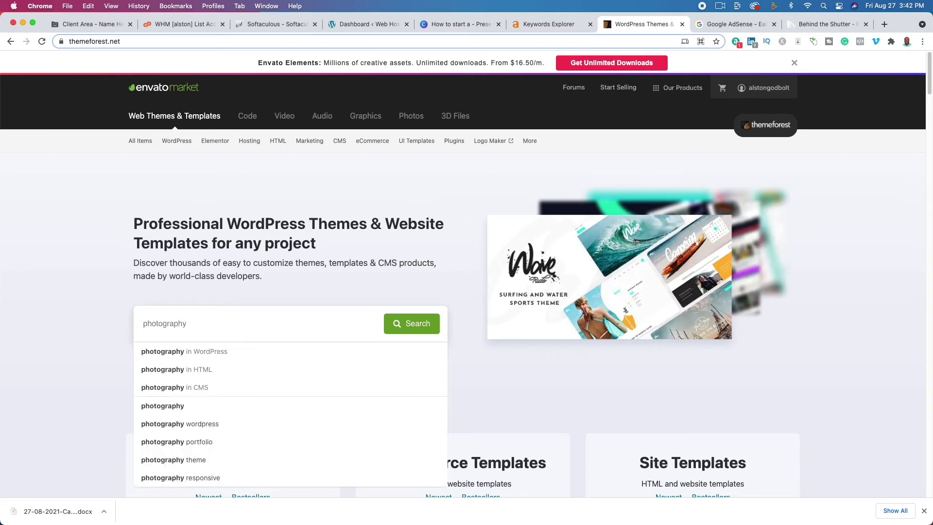
key(Return)
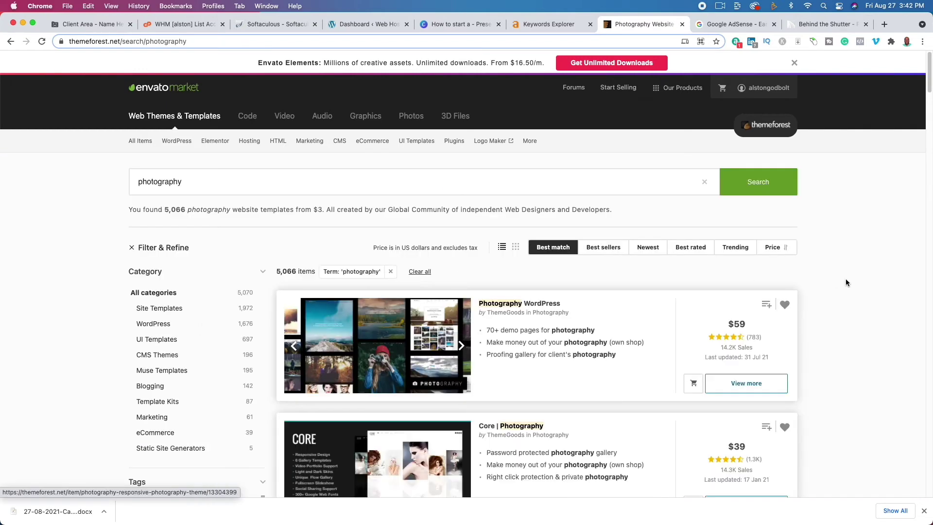
- Browse the photography theme results, including Novo at $59, then return to the WordPress dashboard
scroll(783, 328, down, 3)
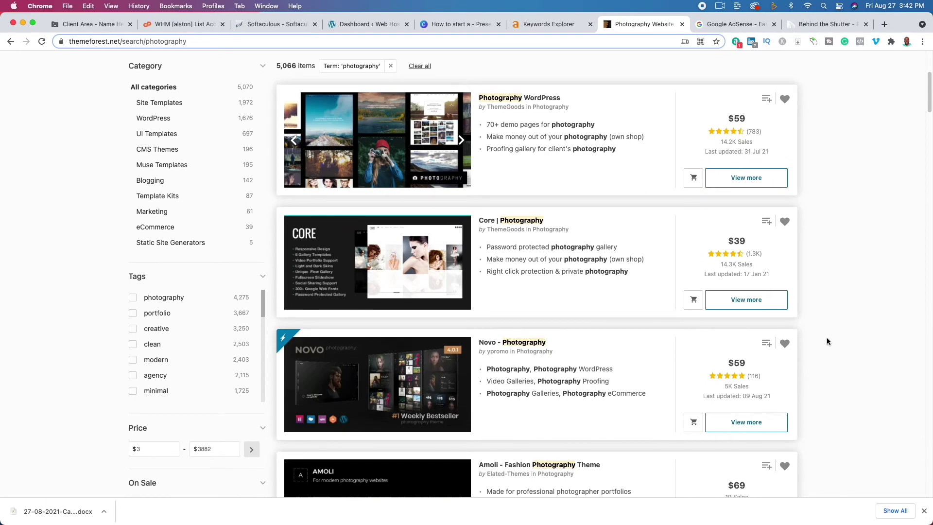
scroll(828, 340, down, 6)
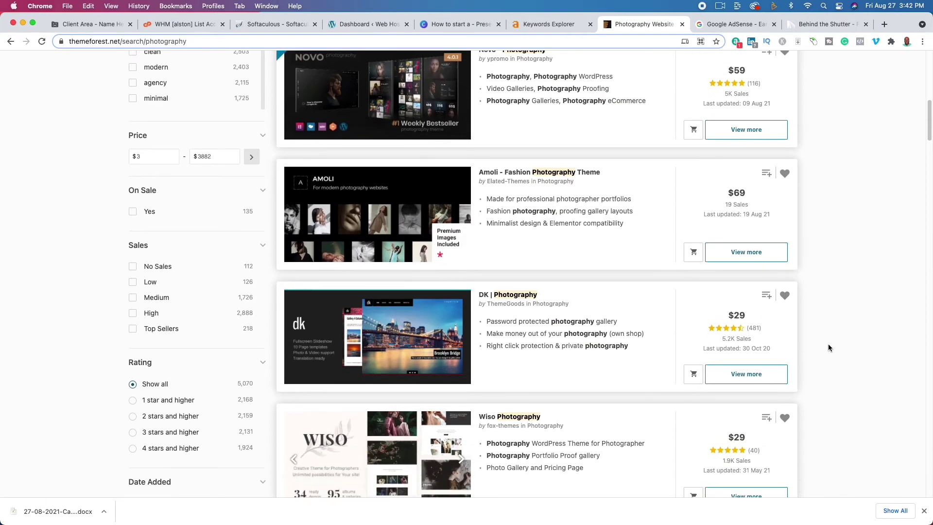
scroll(817, 335, down, 5)
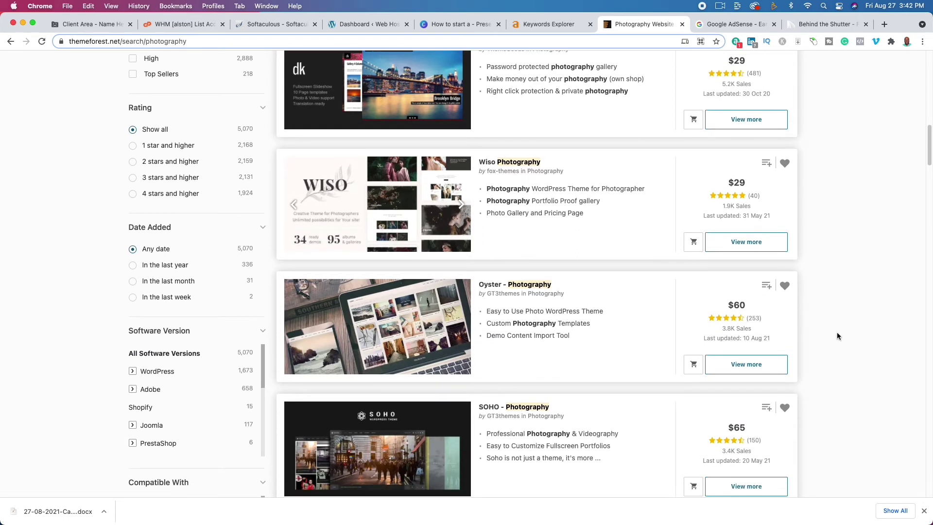
scroll(837, 333, down, 3)
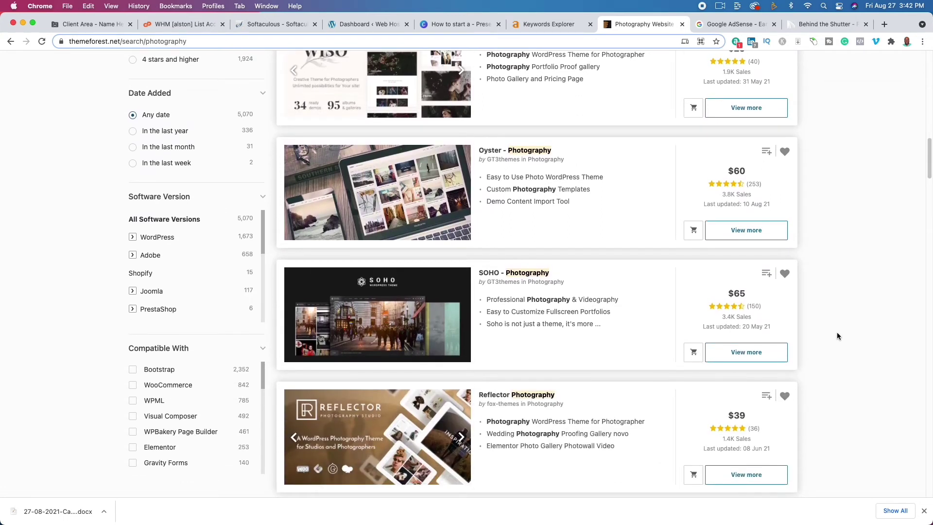
scroll(837, 335, down, 6)
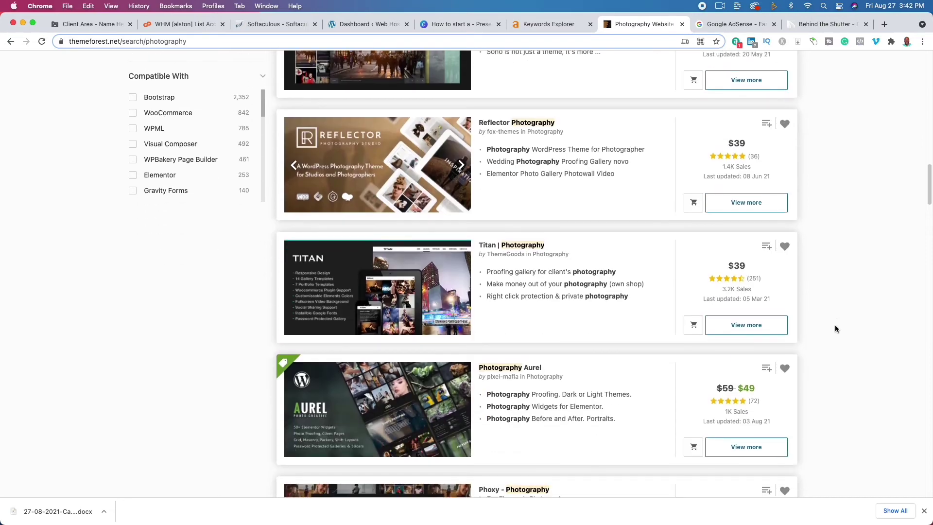
scroll(835, 329, down, 4)
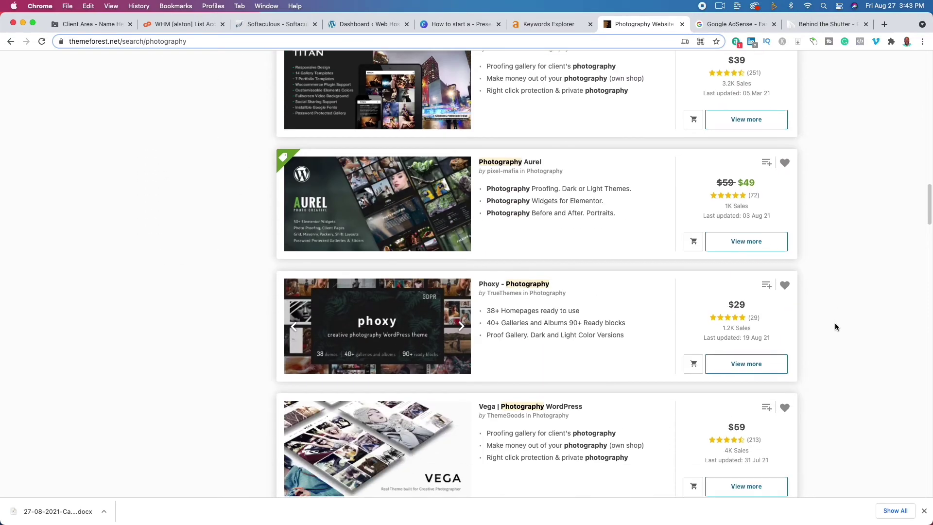
scroll(835, 326, down, 5)
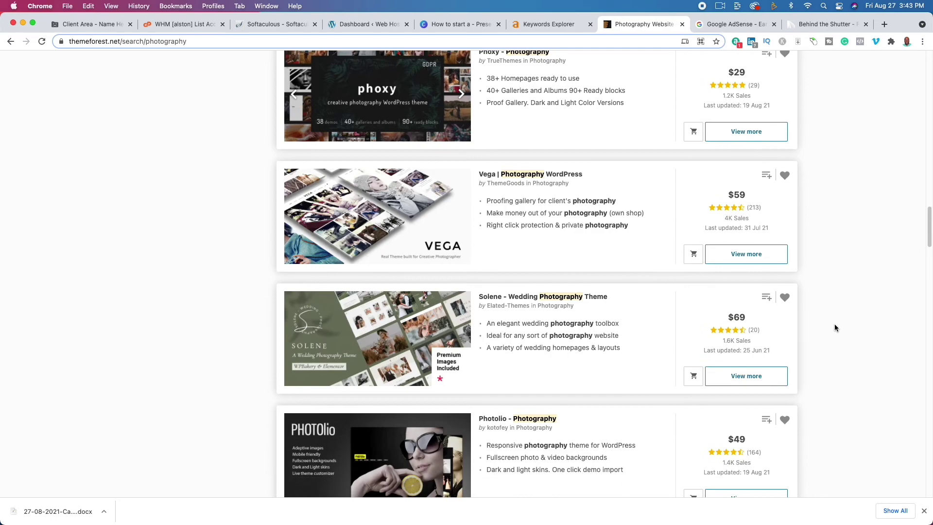
scroll(835, 328, up, 16)
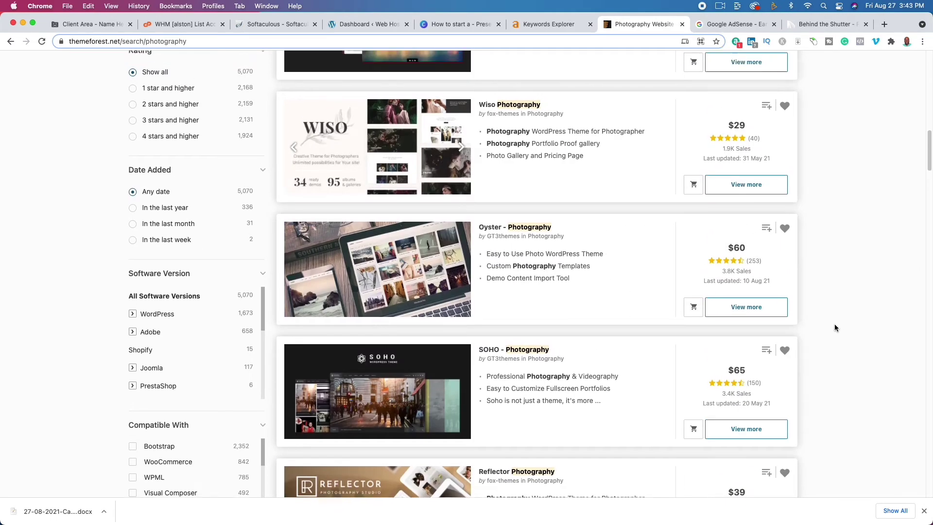
scroll(835, 328, up, 4)
scroll(835, 323, up, 4)
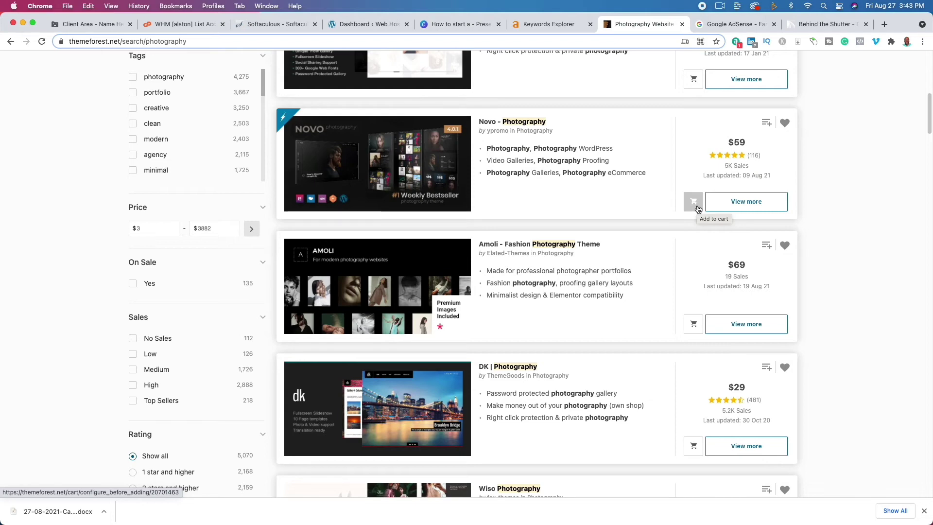
click(366, 20)
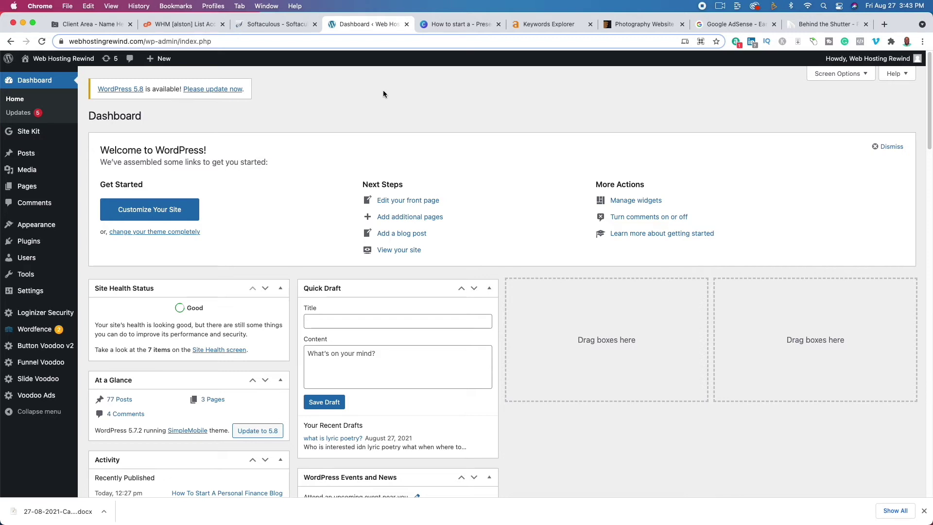
- Open Appearance > Themes and reveal the Upload Theme .zip panel, briefly glancing at the Canva tab
mouse_move(29, 226)
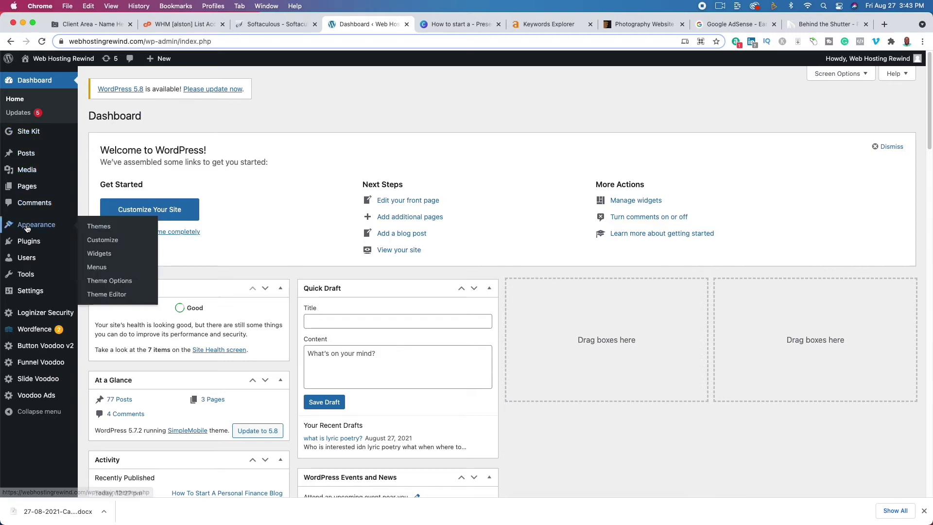
click(108, 228)
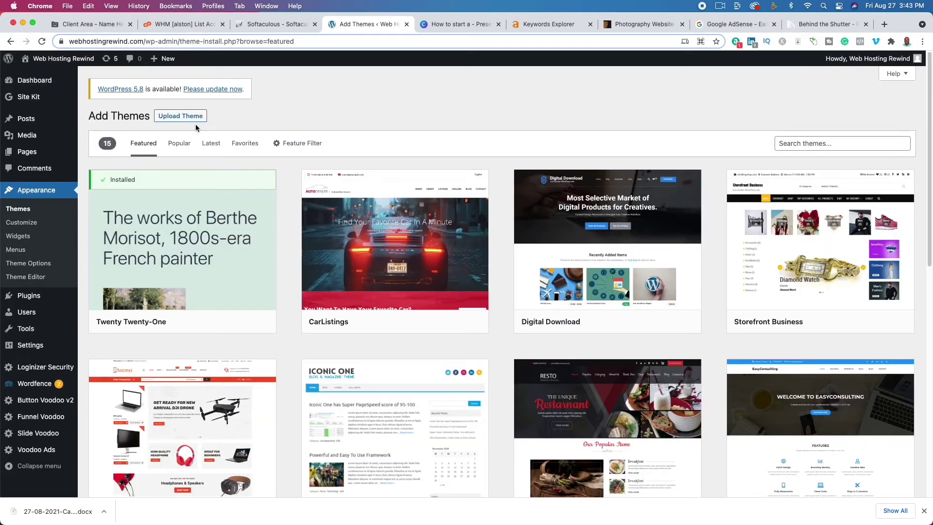
click(192, 122)
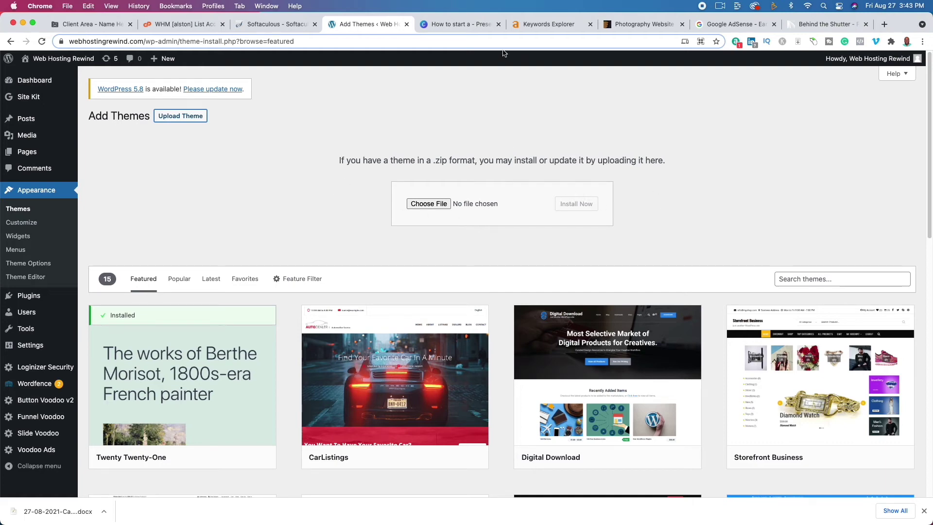
click(459, 24)
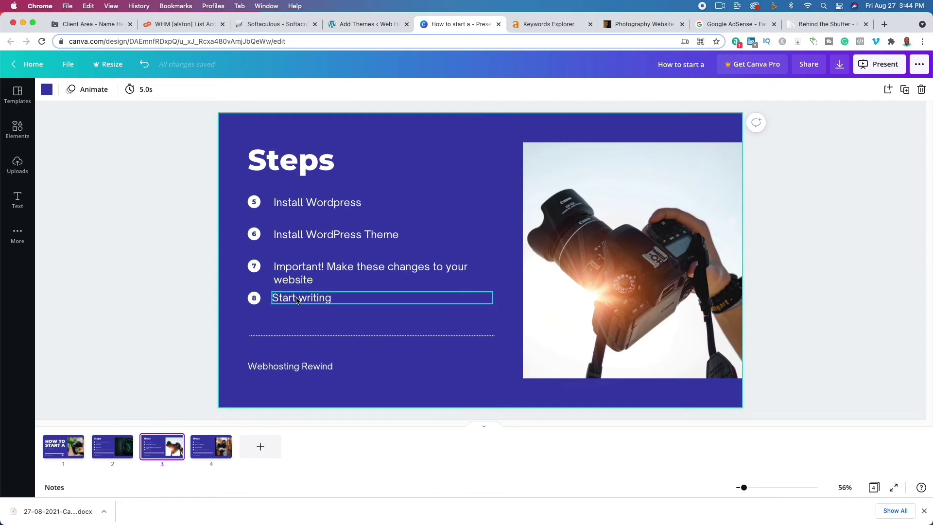
key(ctrl+shift+Tab)
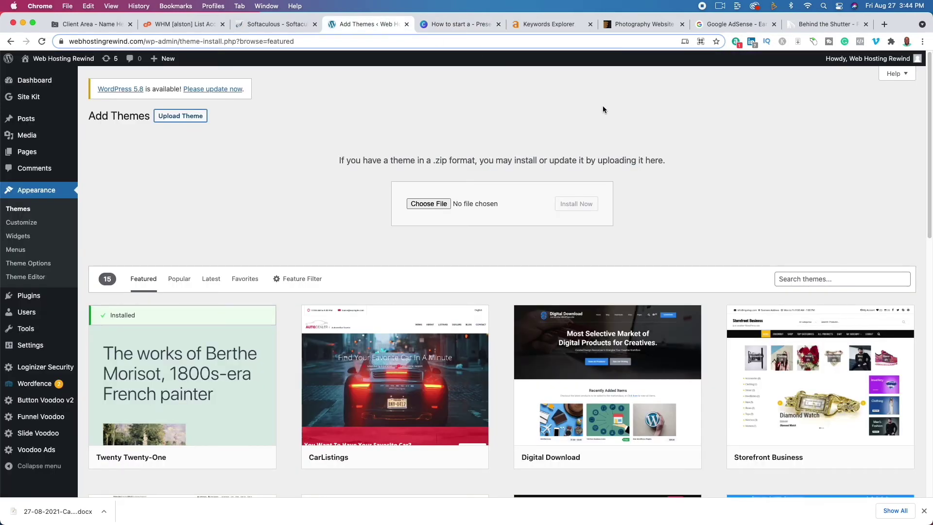
- Start a blank post via Posts > Add New, then view Ahrefs' 584 landscape photography question keywords
mouse_move(30, 122)
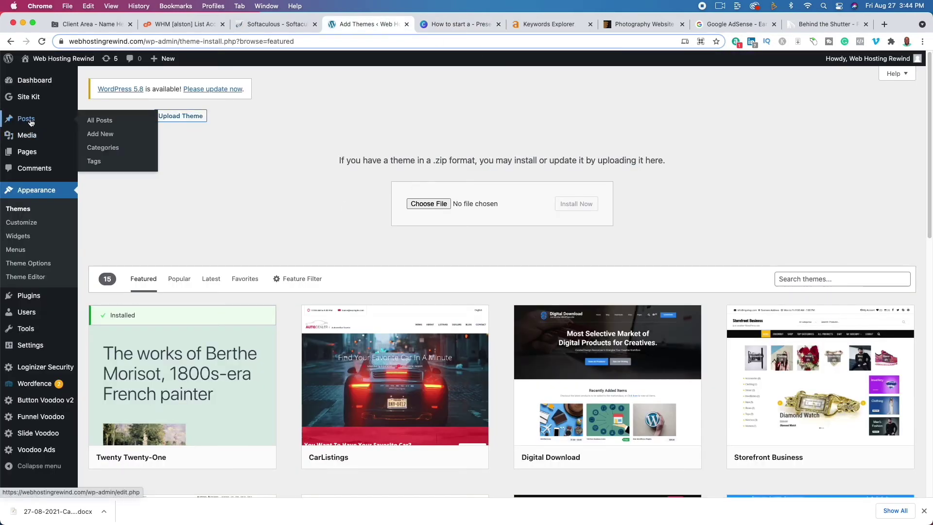
click(97, 121)
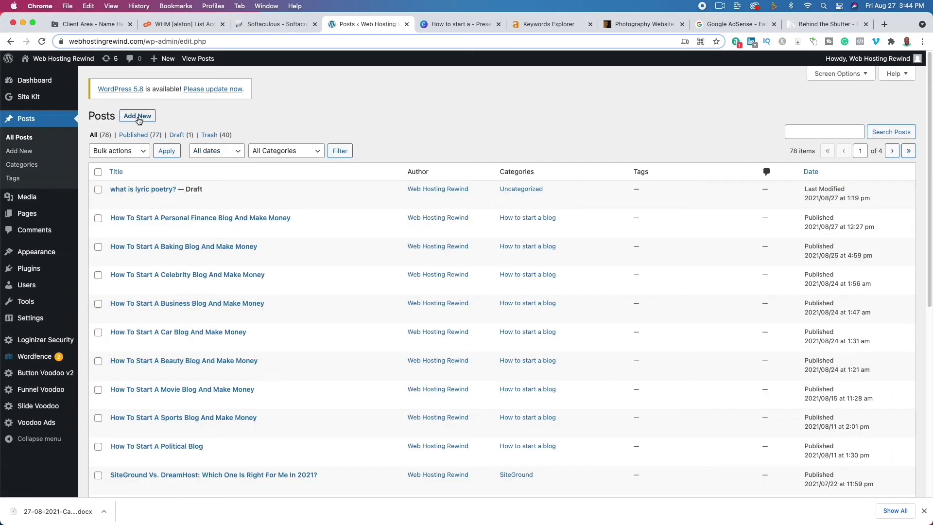
click(138, 117)
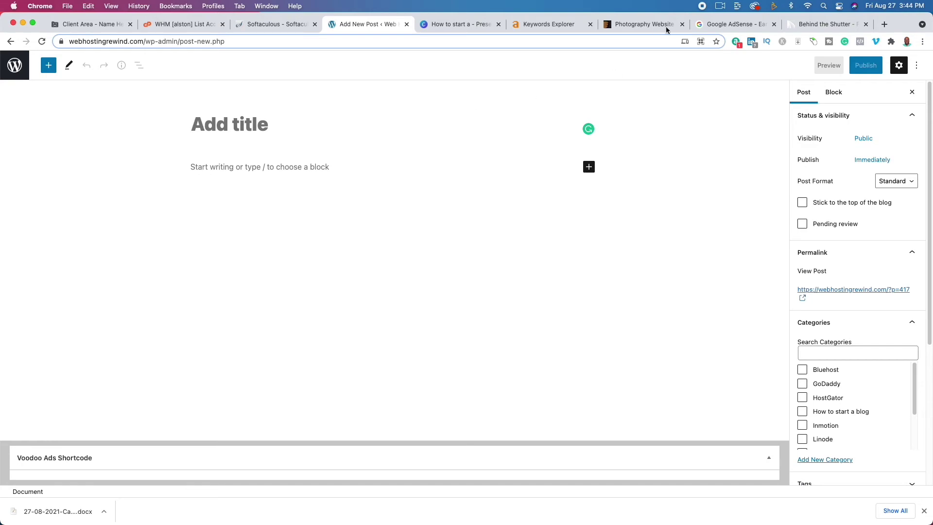
click(541, 24)
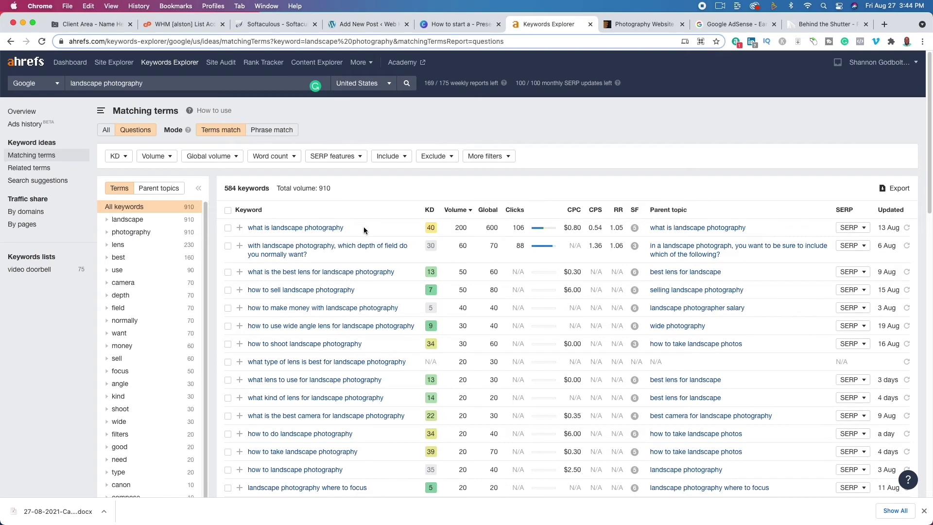
- Copy 'how to sell landscape photography' from Ahrefs and paste it into a new tab's search bar
drag(355, 290, 249, 293)
key(super+c)
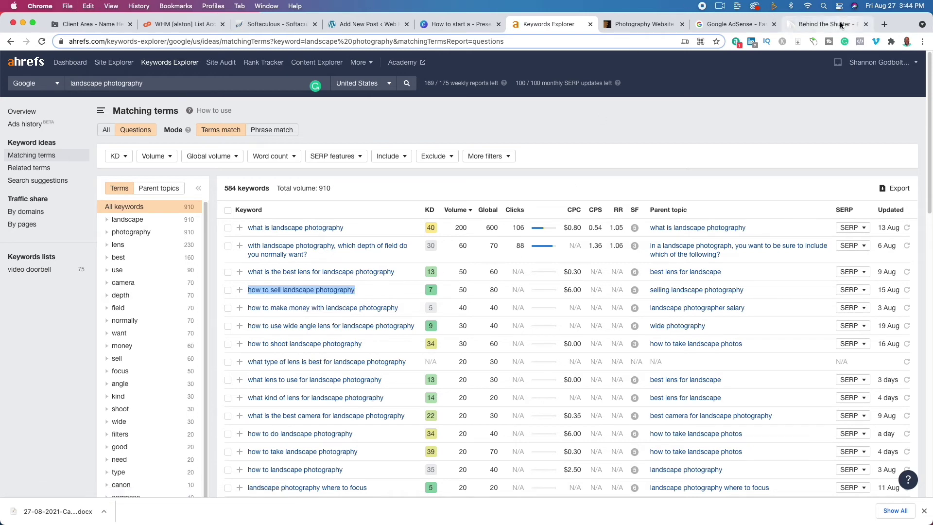
click(883, 26)
key(super+v)
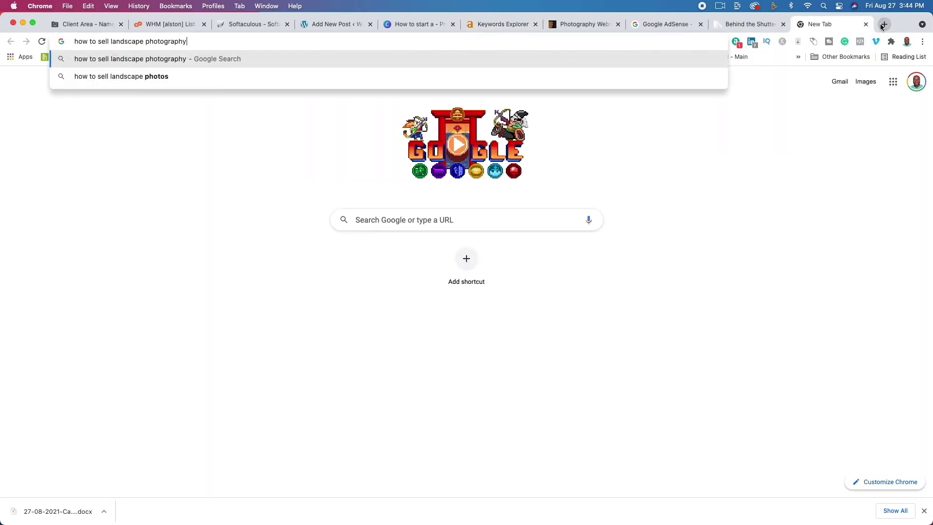
- Search Google for 'how to sell landscape photography' and open Format's '10 Best Ways' article in a new tab
key(Return)
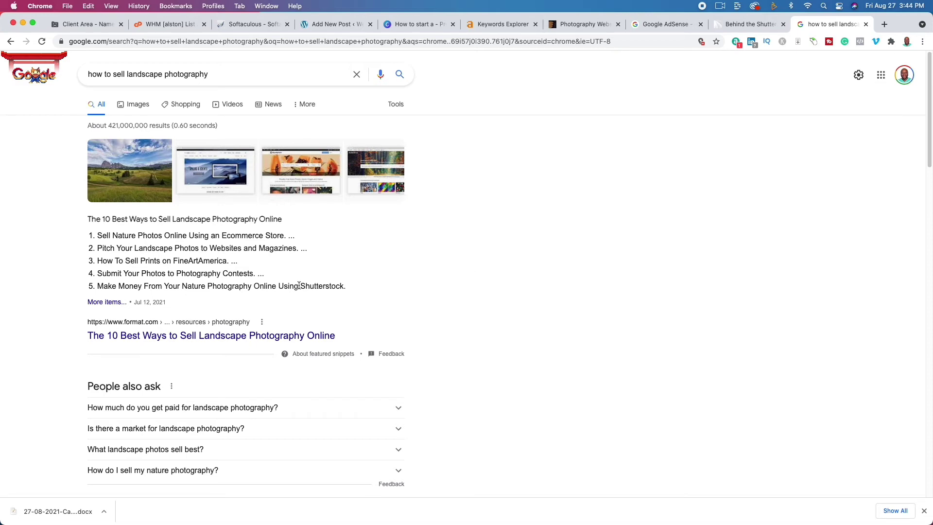
right_click(227, 336)
click(256, 313)
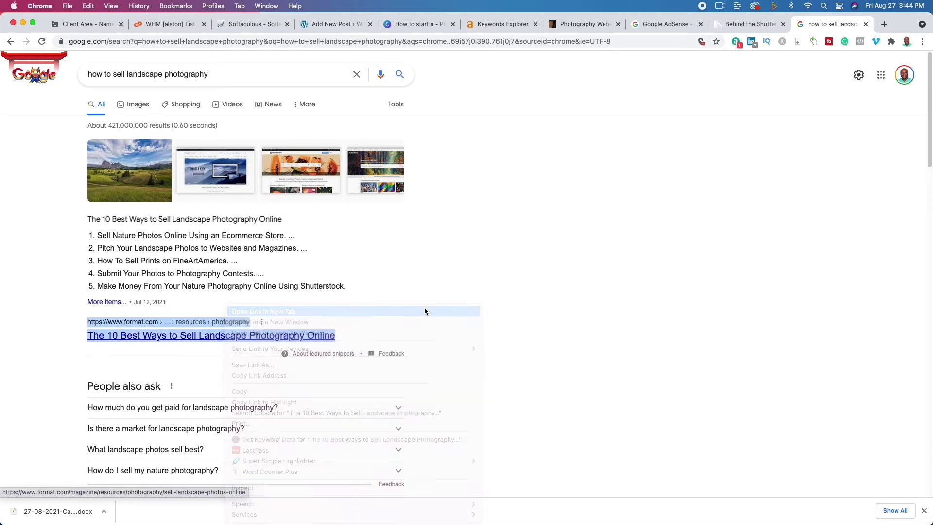
- Select the Format article text and count it with Word Counter Plus, about 2265 words
click(835, 25)
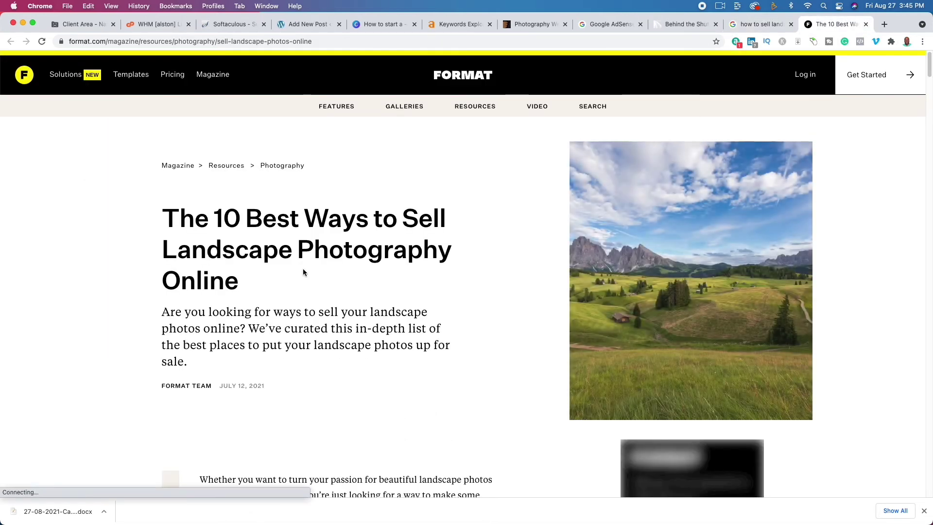
drag(273, 387, 417, 341)
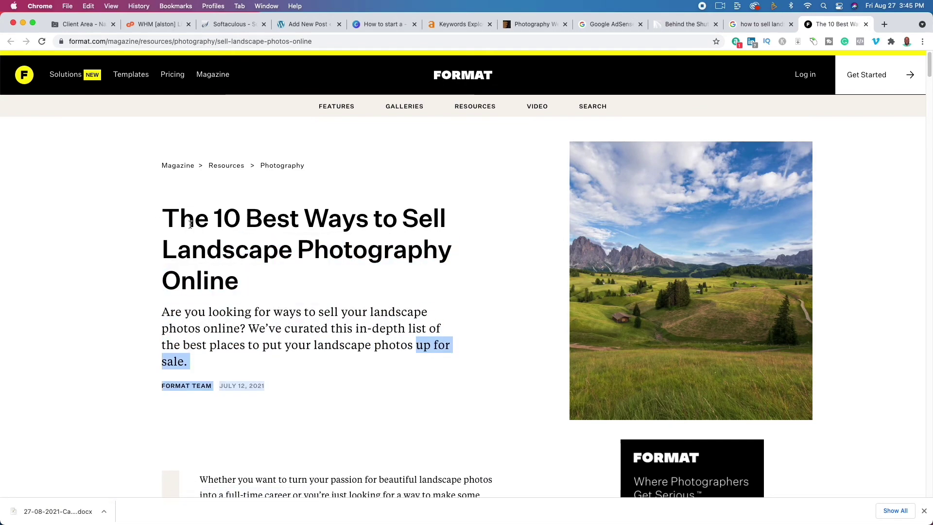
drag(160, 217, 477, 417)
scroll(308, 312, down, 20)
scroll(323, 319, up, 10)
scroll(383, 325, up, 6)
right_click(393, 211)
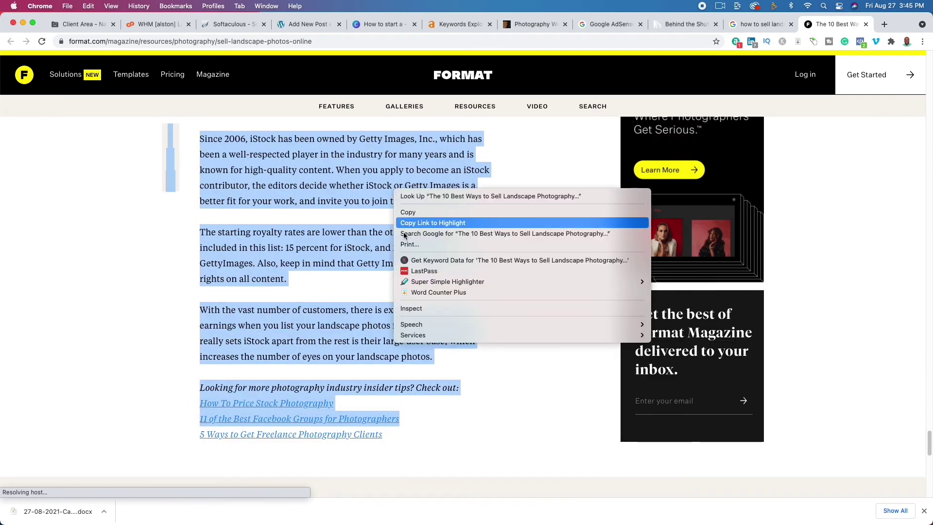
click(431, 294)
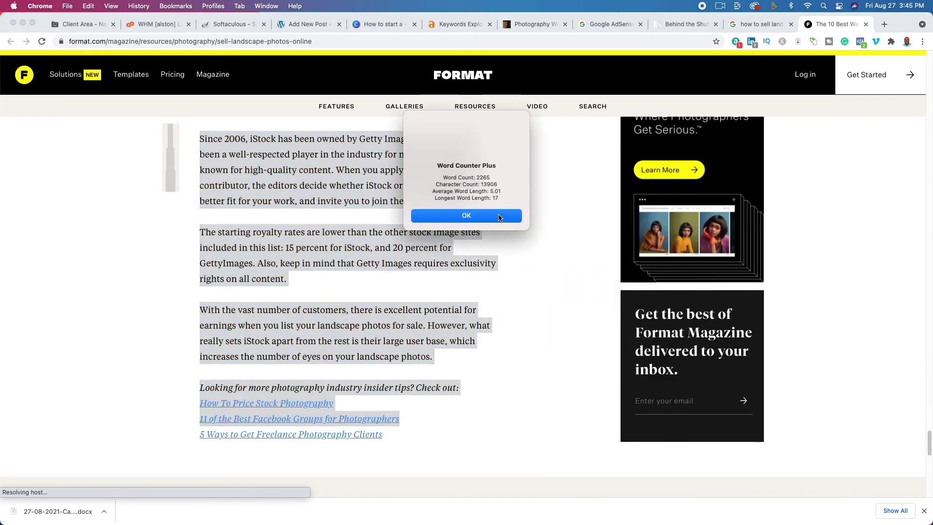
click(498, 215)
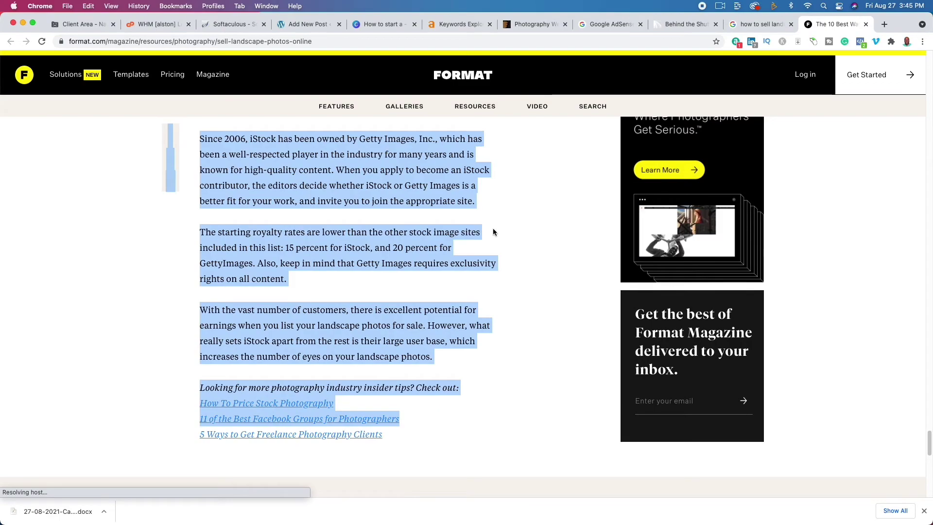
click(497, 229)
- Scroll back to the top of the article and return to the blank WordPress new-post editor
scroll(497, 230, up, 10)
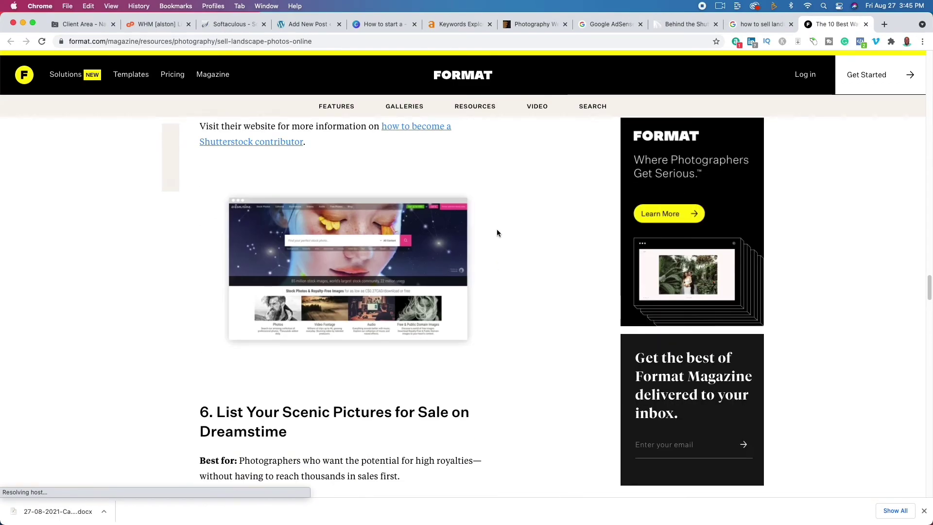
scroll(469, 249, up, 15)
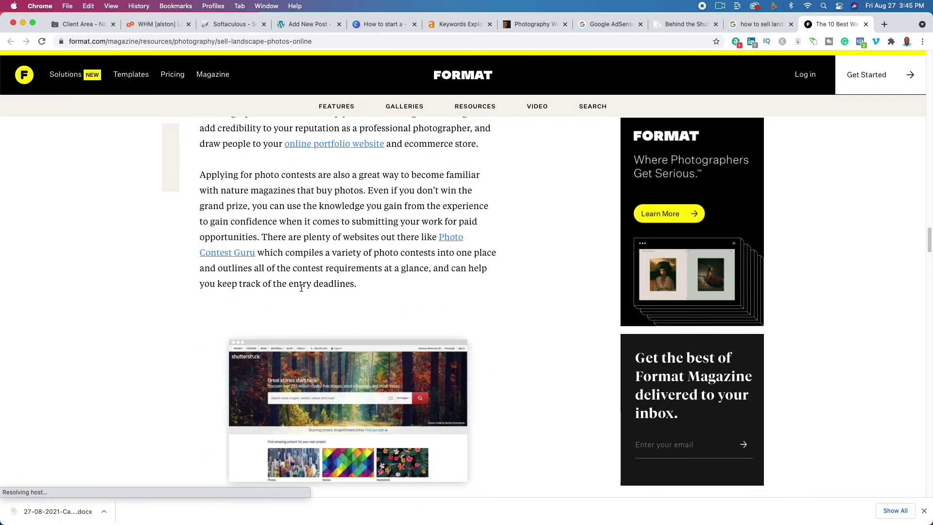
scroll(302, 287, up, 15)
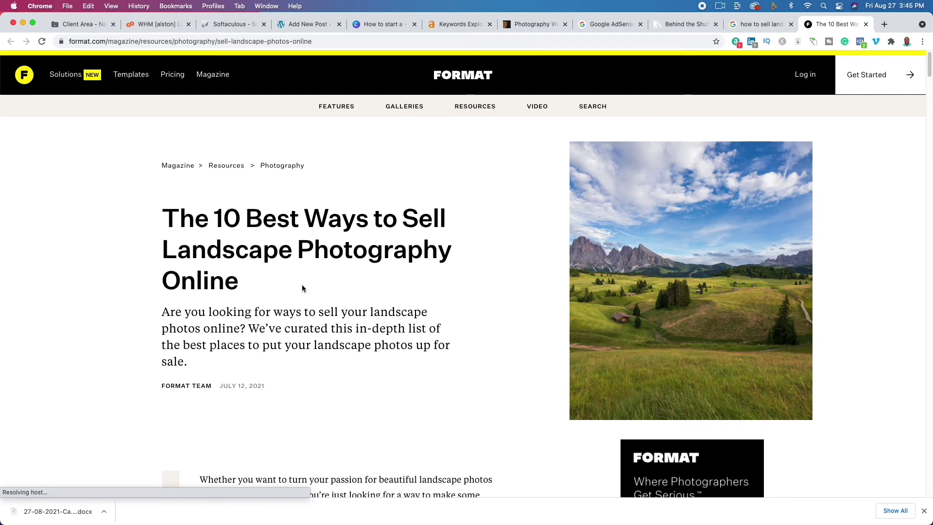
scroll(302, 288, down, 3)
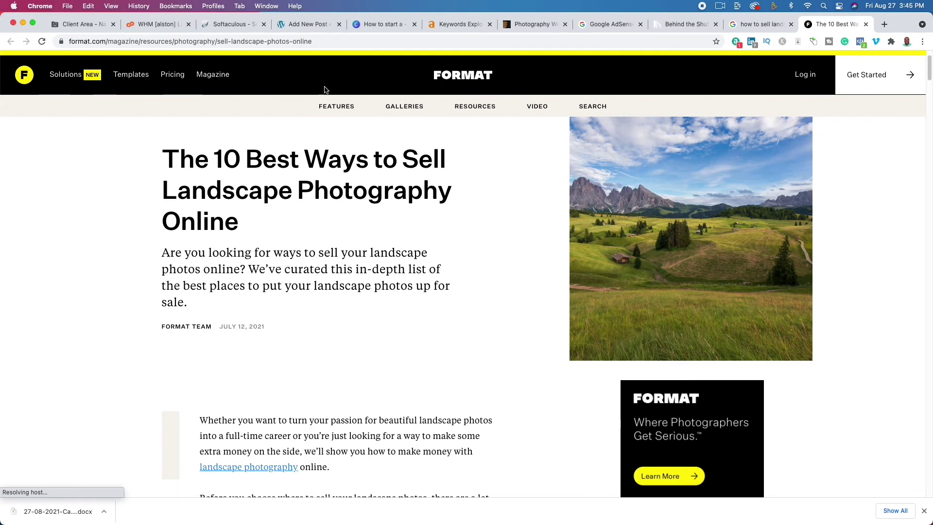
click(313, 25)
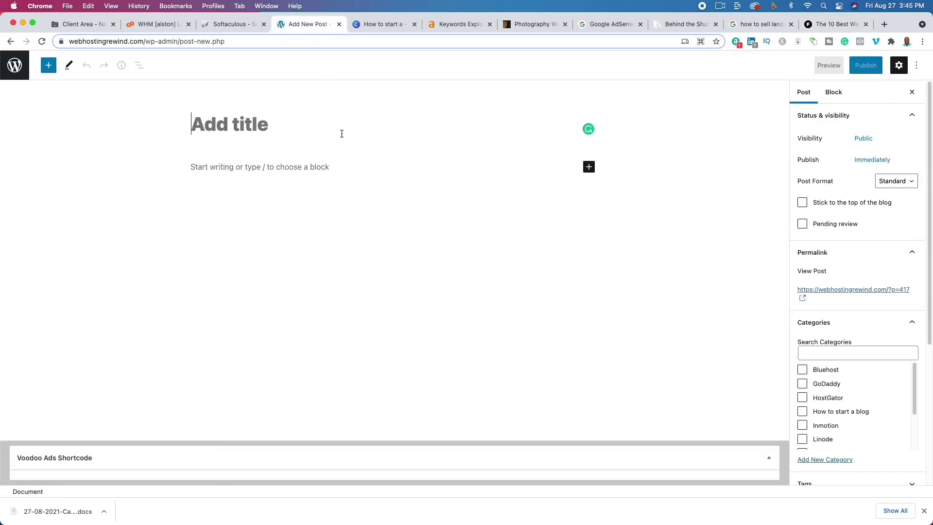
- Paste 'how to sell landscape photography' as the post title and start the body with 'who'
key(super+v)
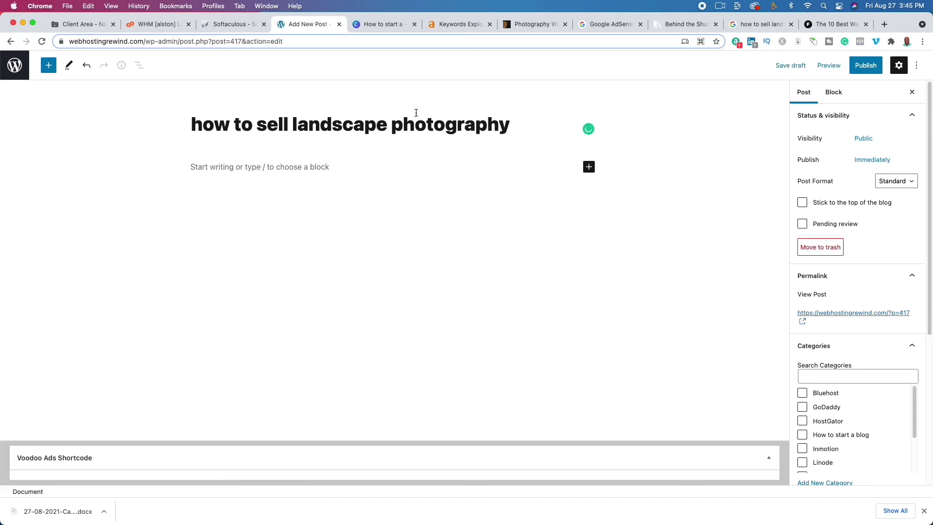
click(358, 167)
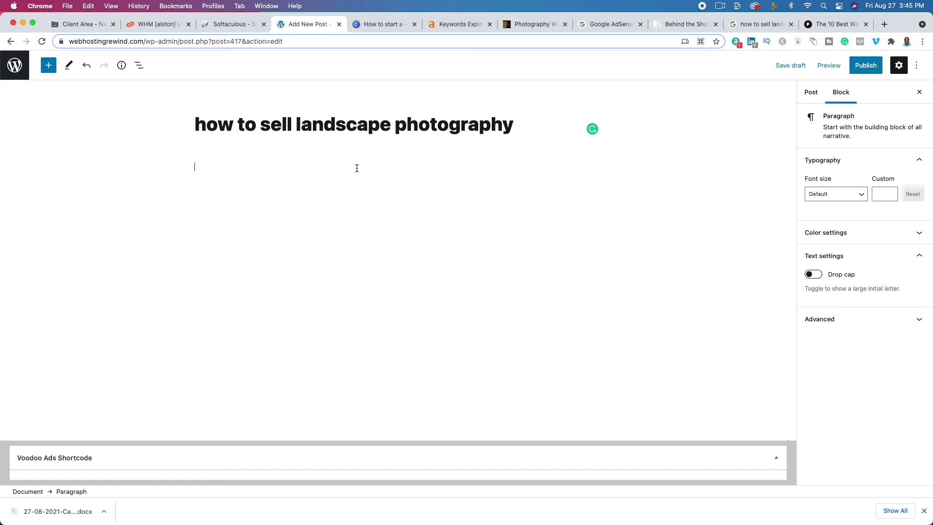
text(who)
key(Return)
- Add body lines 'what', 'when', 'where' and 'why', then begin a 'how' line
text(what)
key(Return)
text(when)
key(Return)
text(where)
key(Return)
text(why)
key(Return)
text(how)
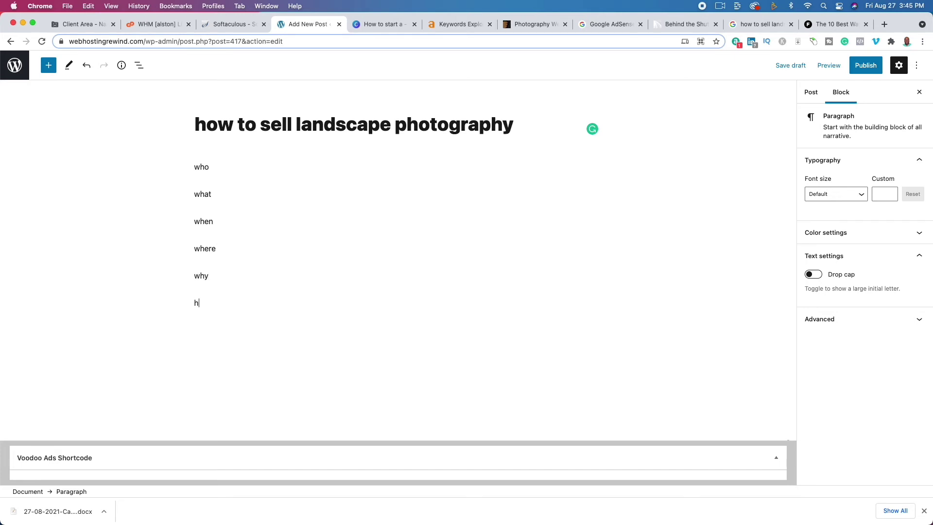